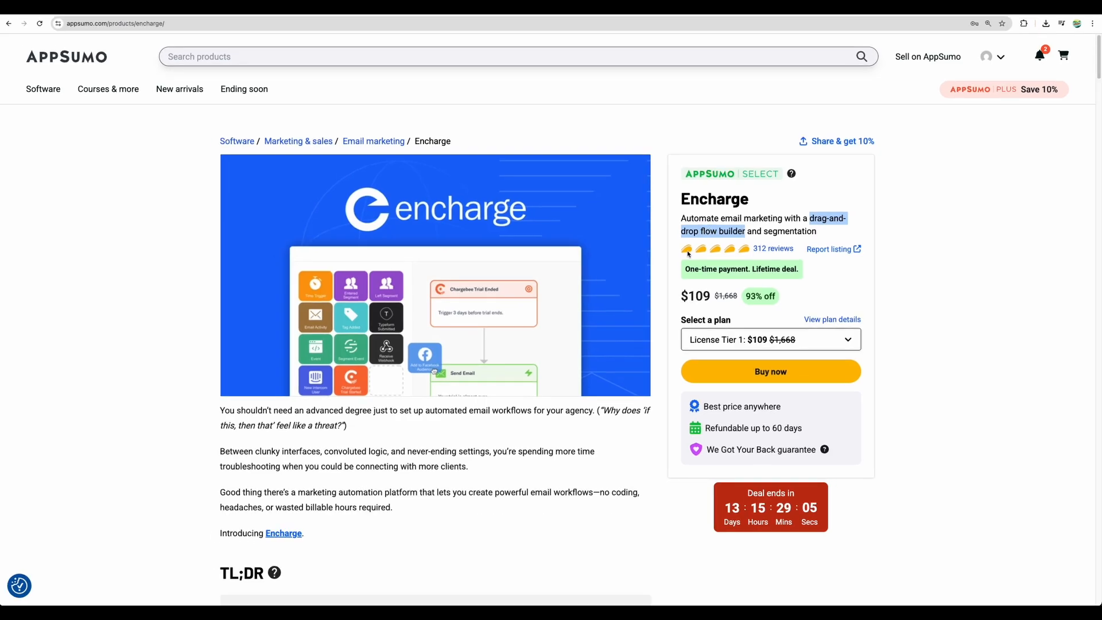
Step: Look through the Encharge deal page down to the section on automating beyond email
scroll(576, 273, "down", 15)
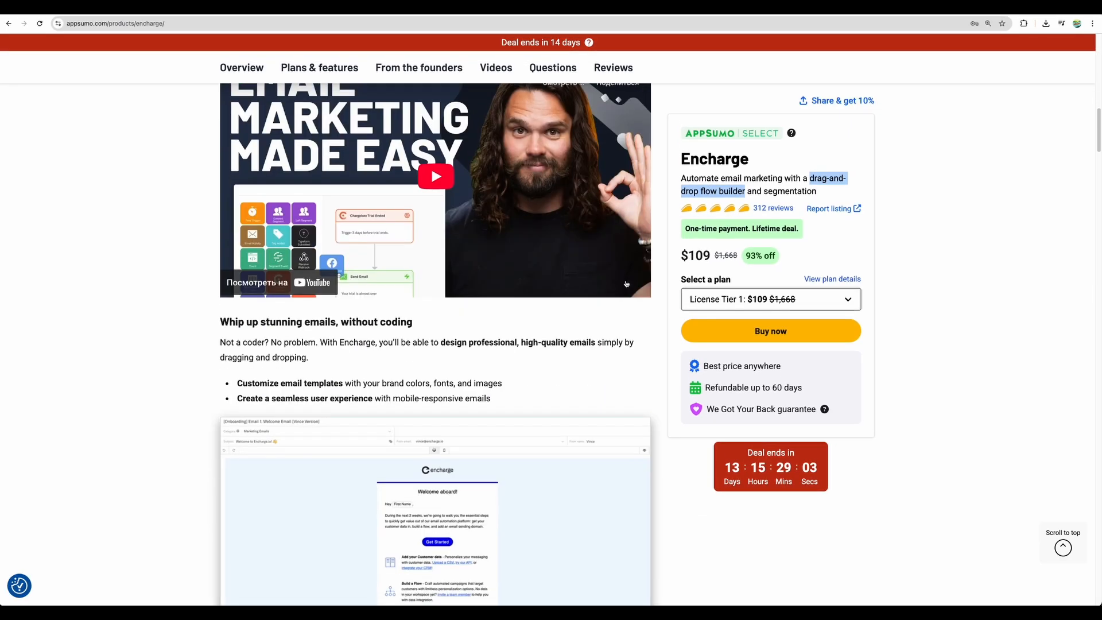
scroll(627, 284, "down", 9)
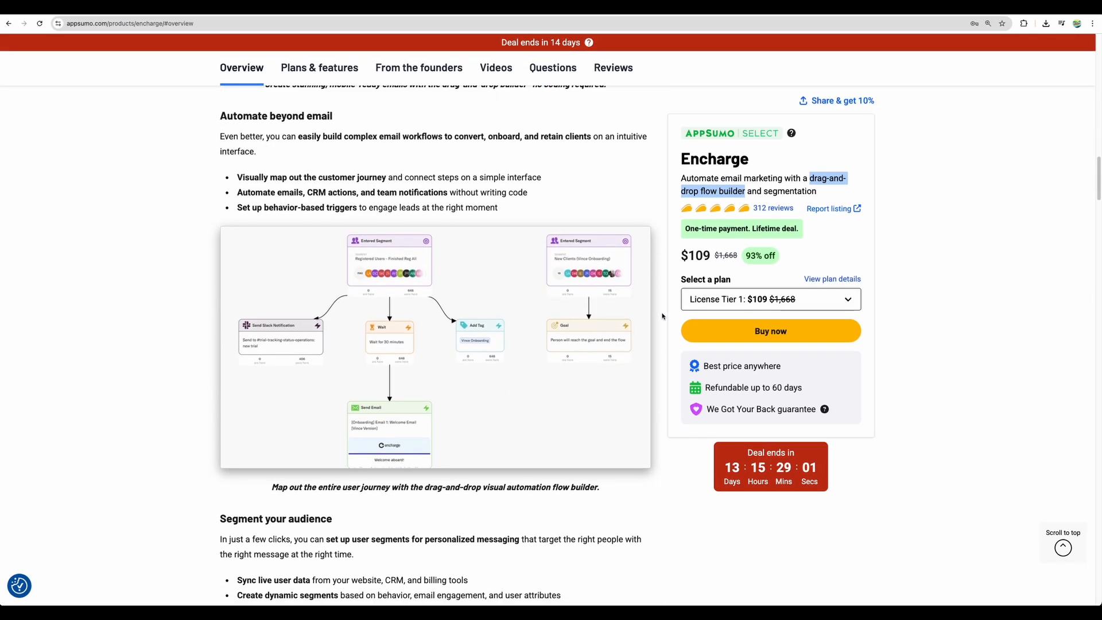
left_click(435, 347)
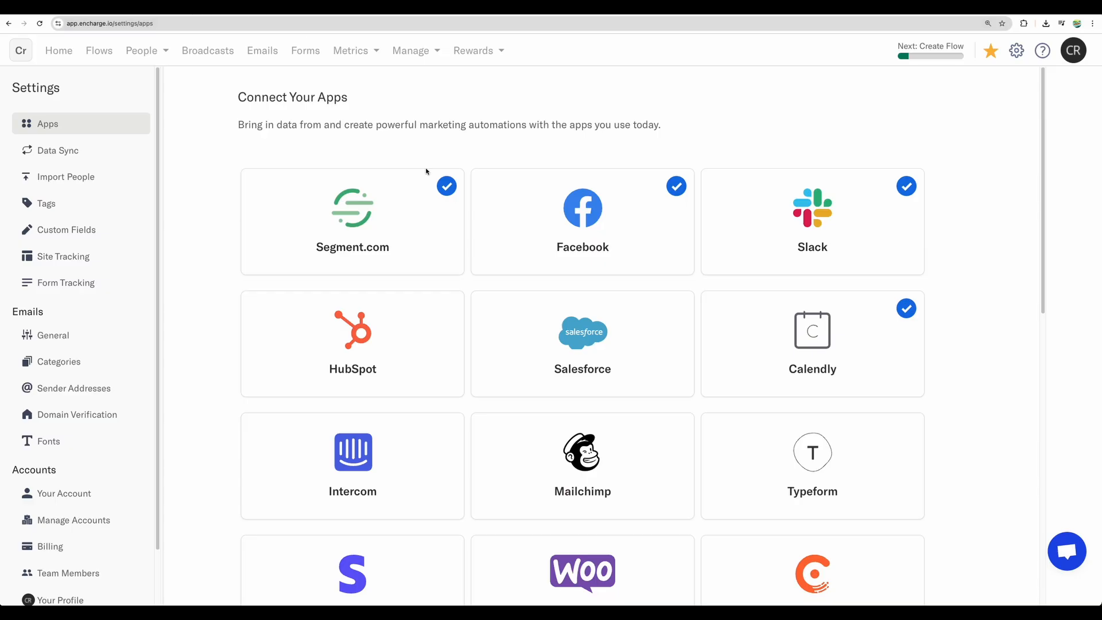
Step: Switch to the Encharge settings and review the apps that can be connected
scroll(543, 267, "down", 5)
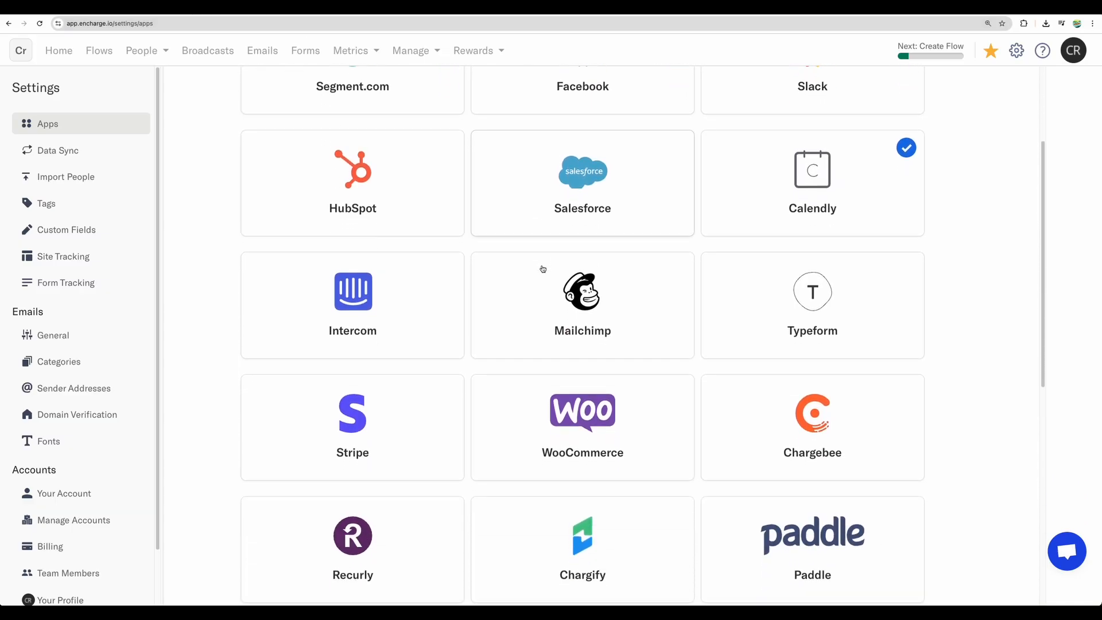
scroll(542, 268, "down", 3)
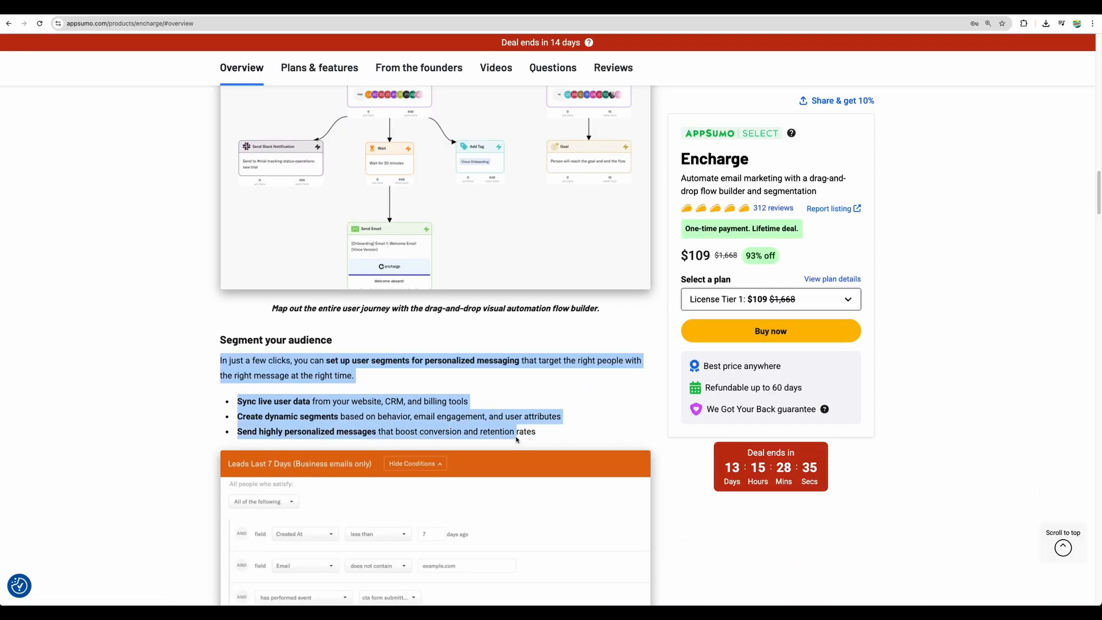
Step: Return to the AppSumo deal page and read the audience segmentation and email broadcast sections, down to the plans table
left_click_drag(520, 432, 538, 430)
scroll(297, 396, "down", 3)
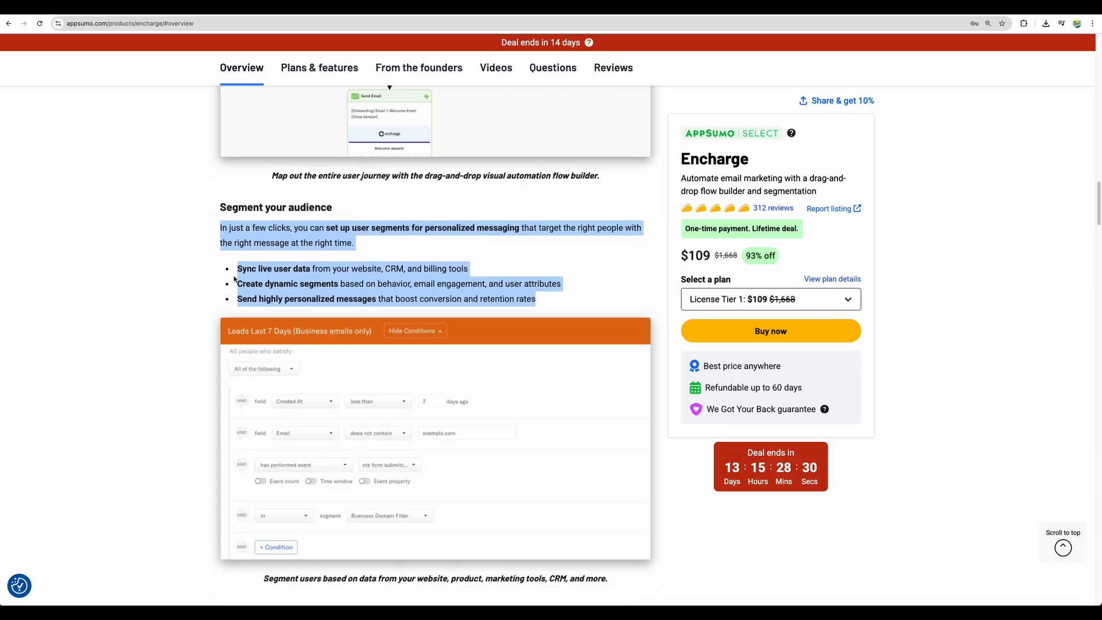
scroll(234, 280, "down", 1)
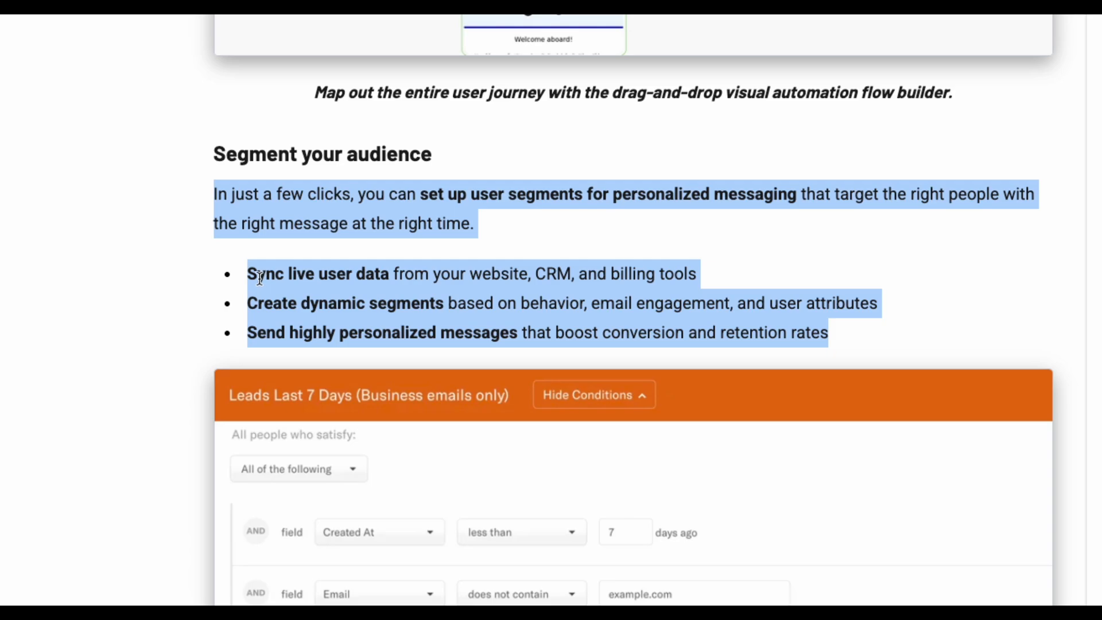
scroll(259, 279, "down", 5)
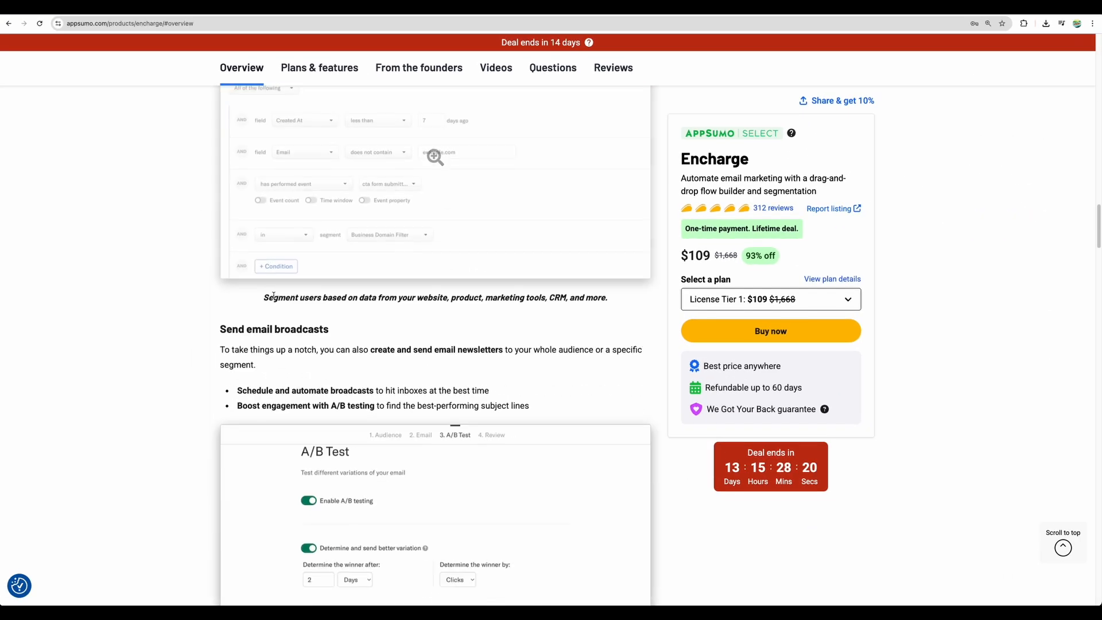
scroll(273, 296, "down", 3)
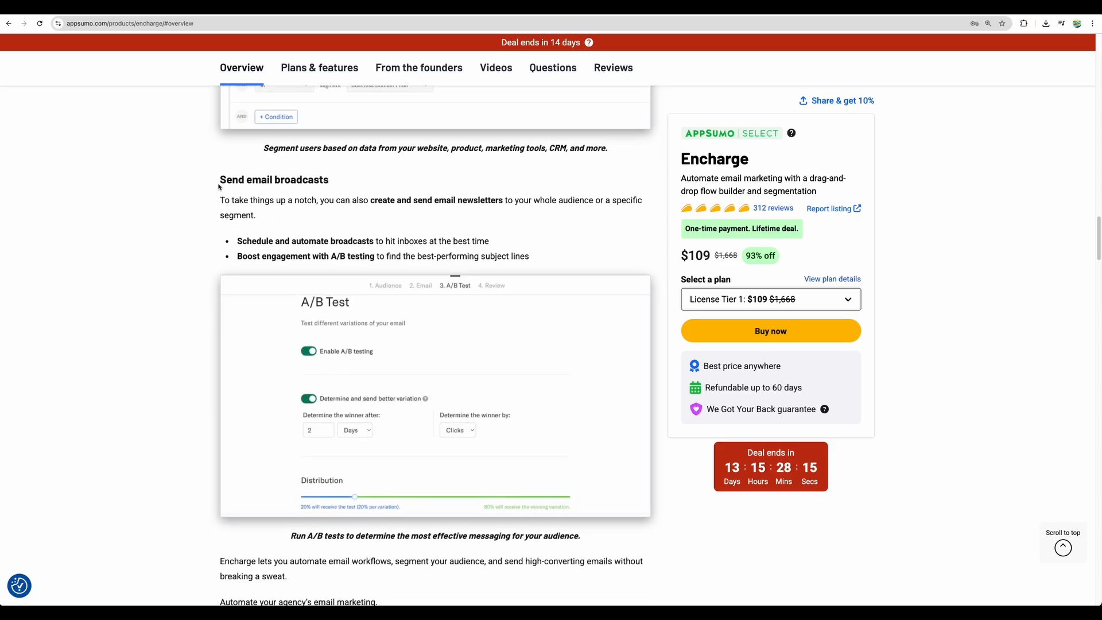
left_click_drag(219, 187, 554, 257)
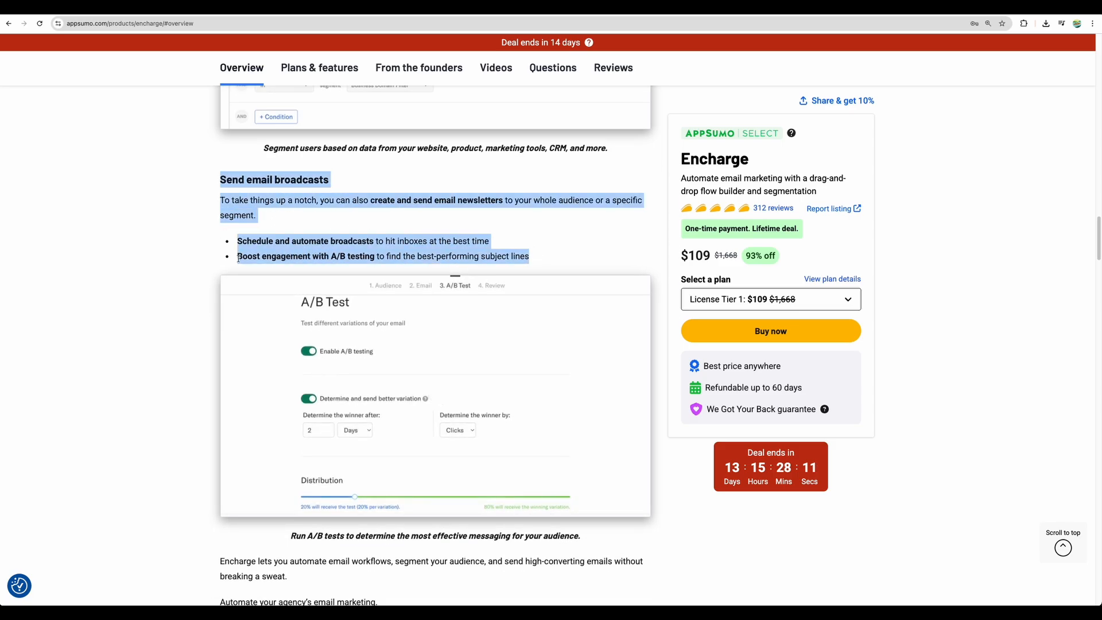
scroll(238, 258, "down", 9)
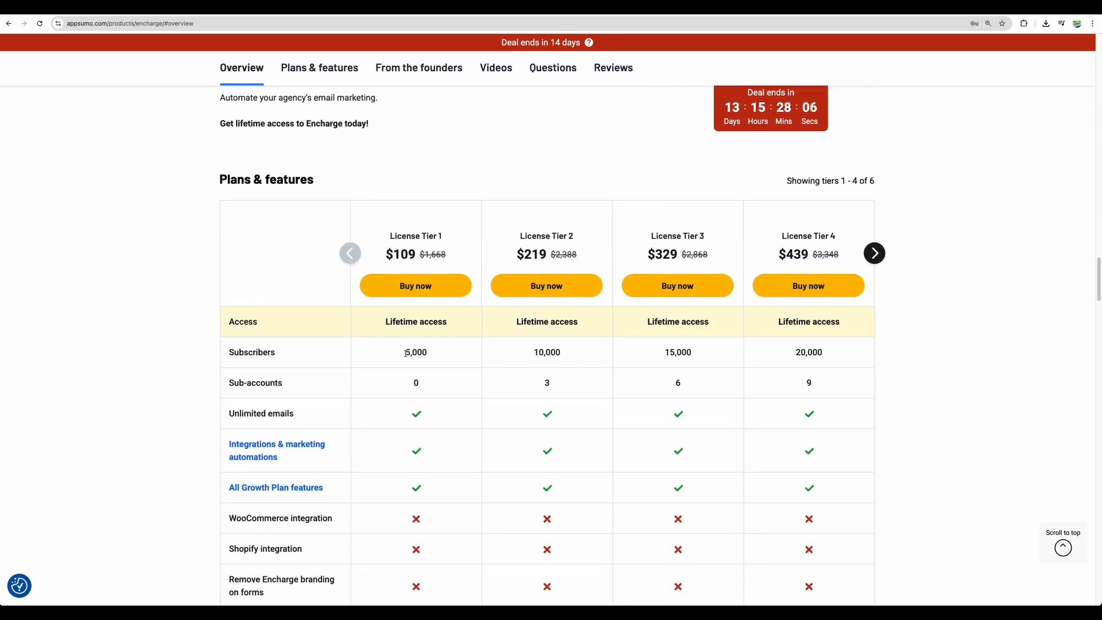
Step: Compare the subscriber limits of all license tiers, including Tiers 5 and 6, in the plans table
left_click_drag(407, 353, 790, 369)
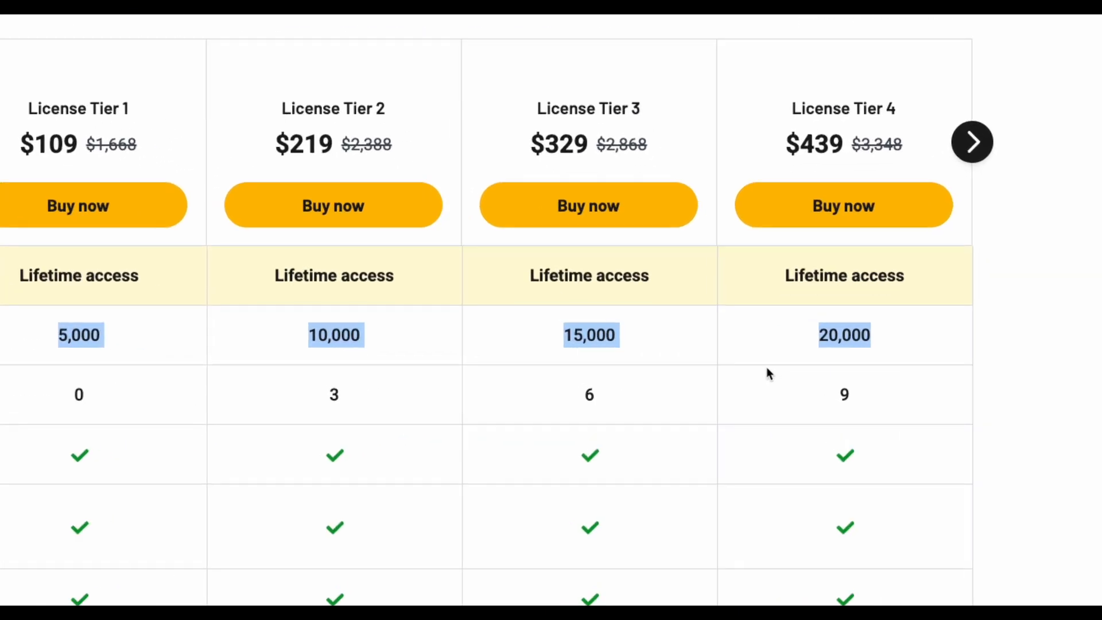
left_click(974, 142)
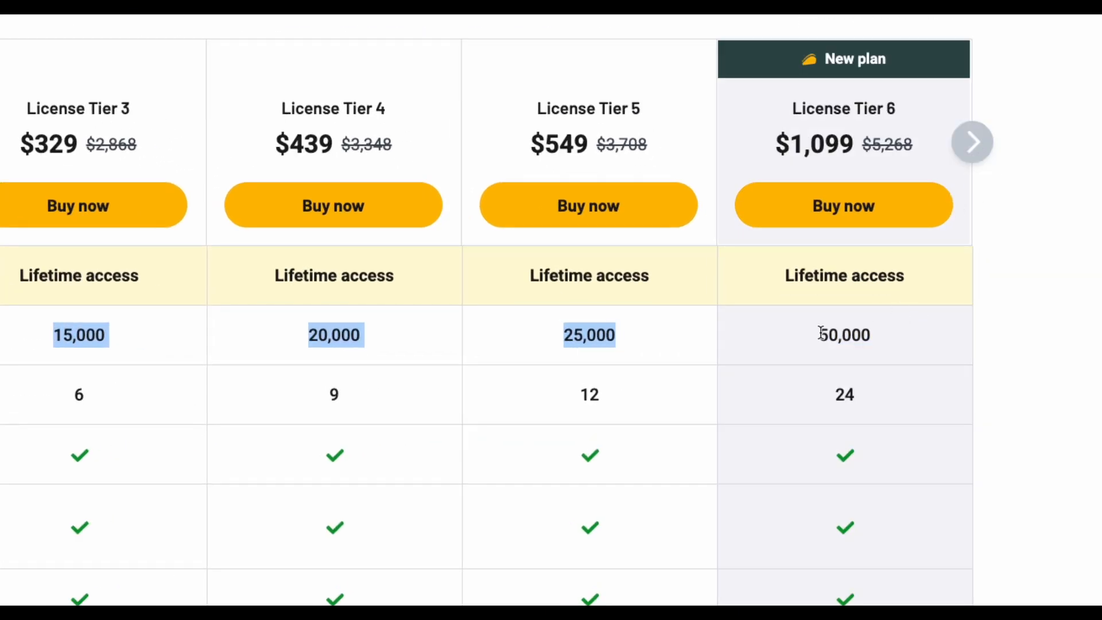
left_click_drag(820, 335, 894, 333)
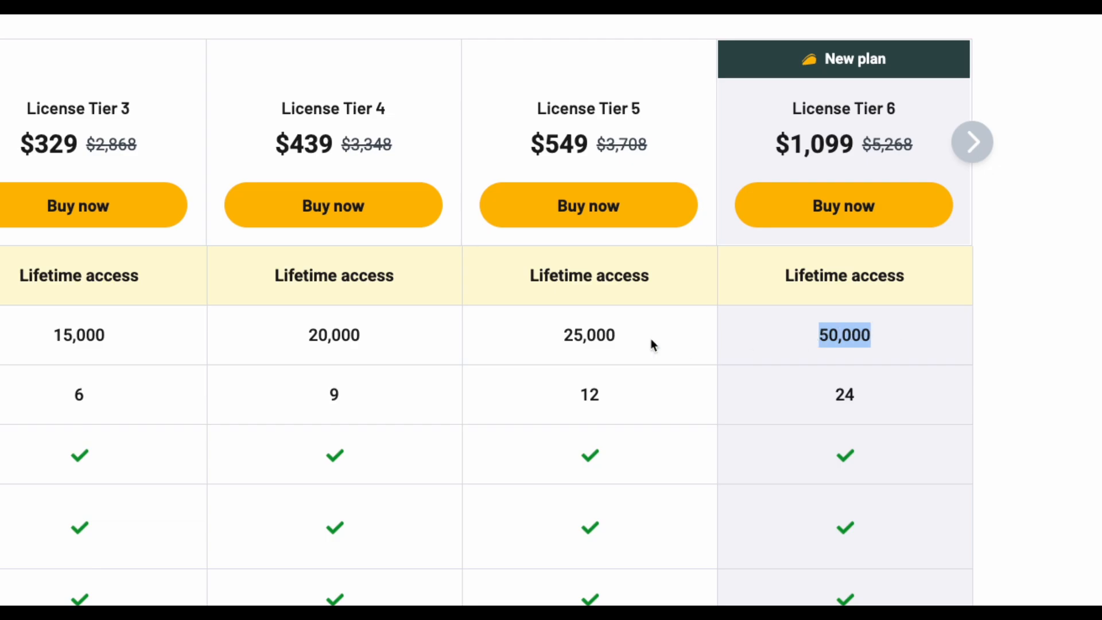
left_click_drag(558, 335, 696, 350)
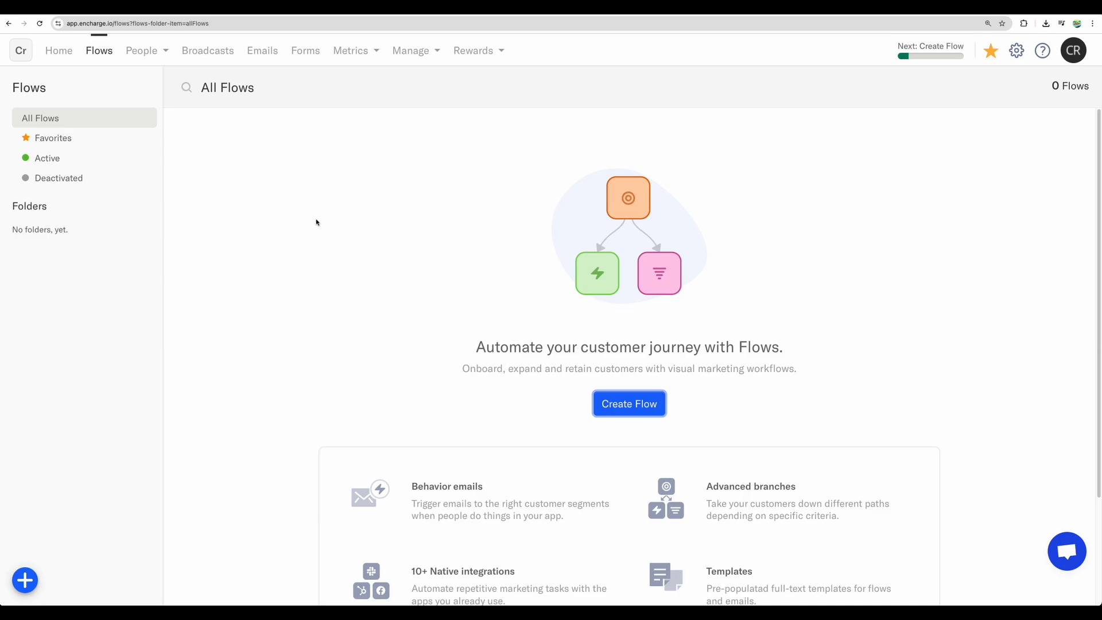
Step: Create a new Encharge flow from the Calendly Call Custom Confirmation template
scroll(647, 369, "down", 2)
left_click(629, 330)
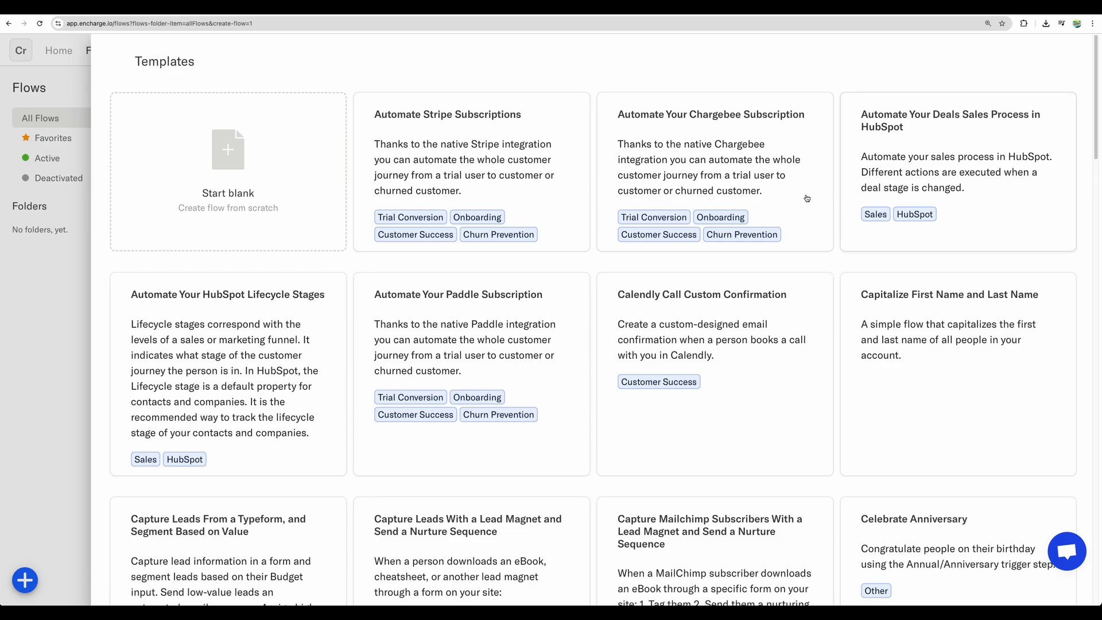
scroll(726, 316, "down", 3)
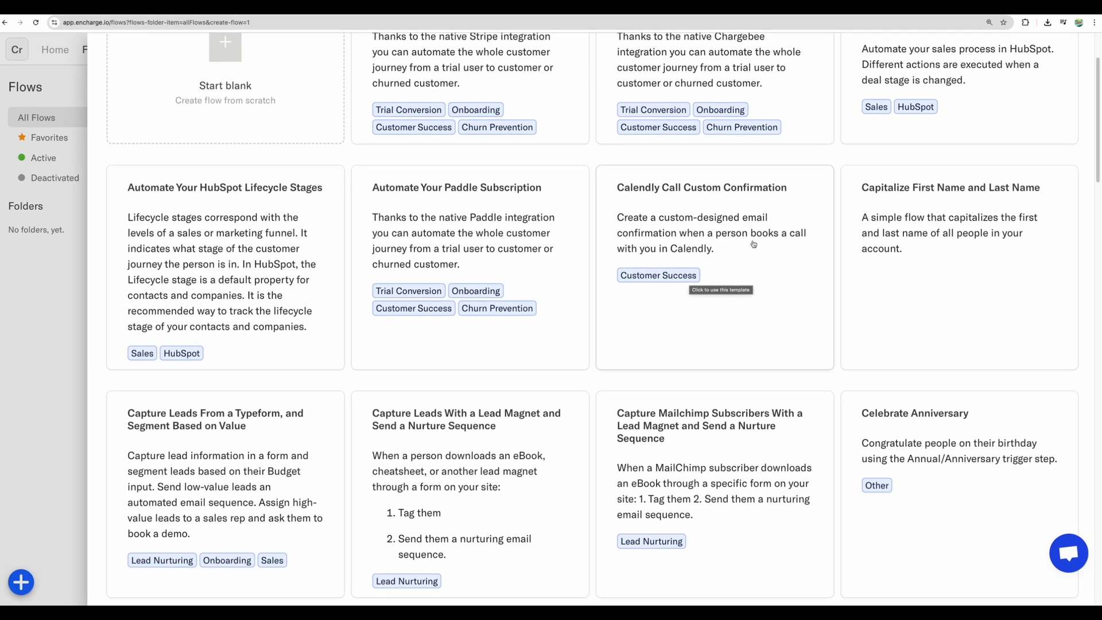
left_click(752, 241)
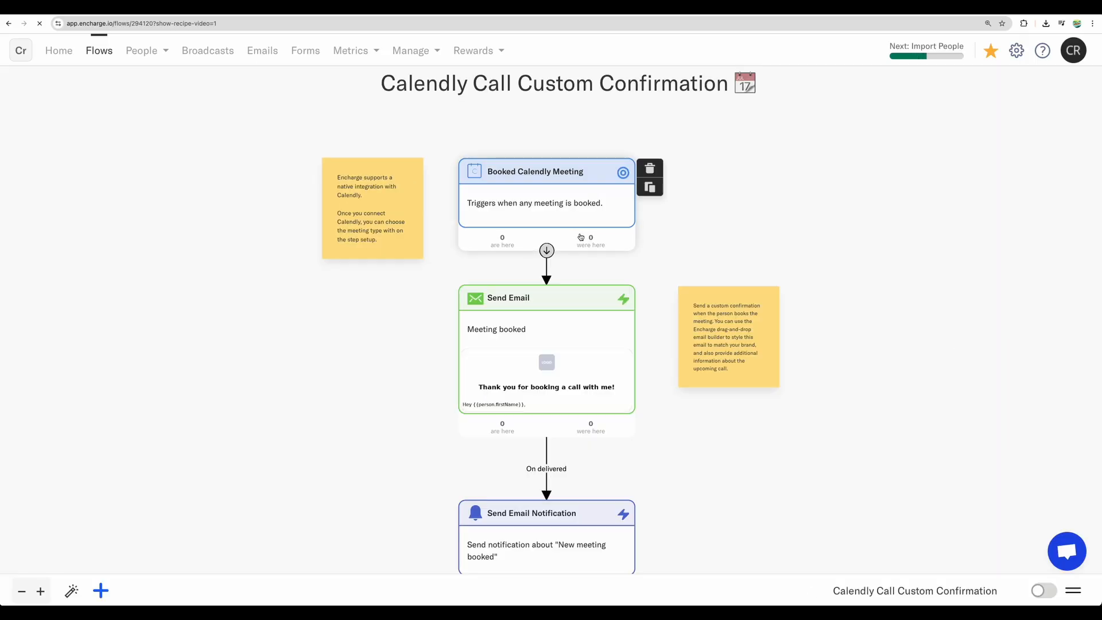
Step: Check the meeting type options of the Booked Calendly Meeting trigger and leave its setup without saving
left_click(513, 167)
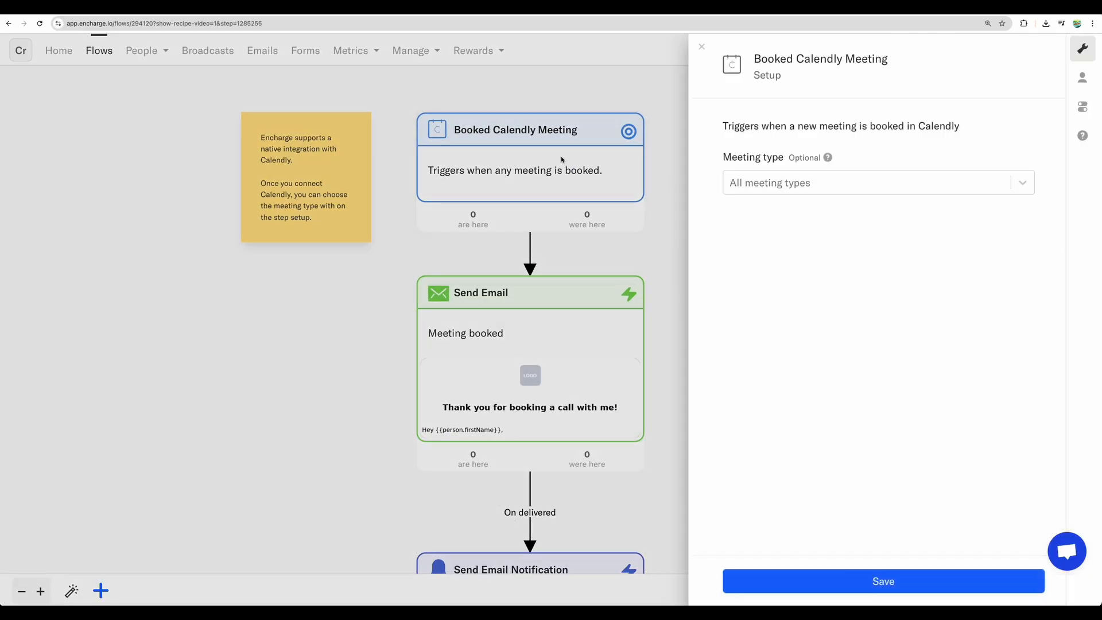
left_click(784, 182)
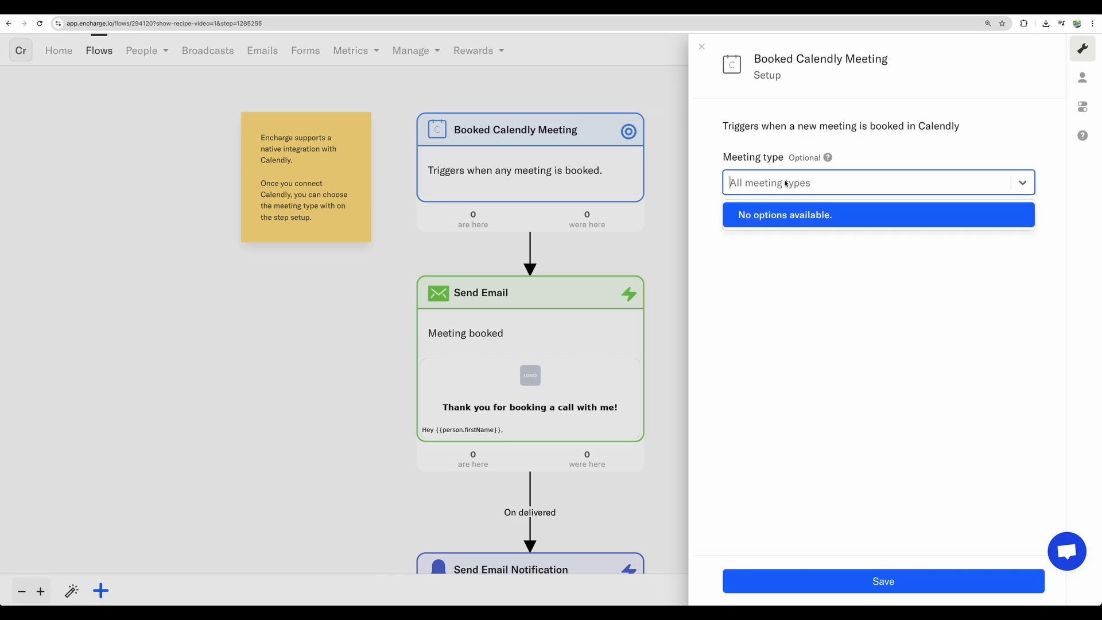
left_click(789, 210)
left_click(539, 353)
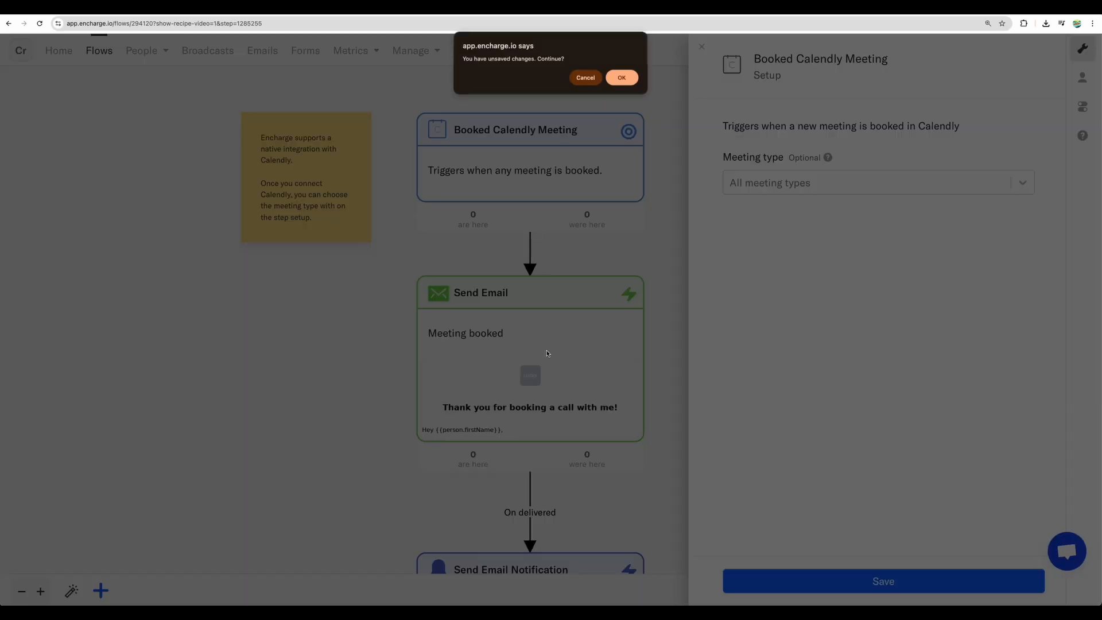
key("Return")
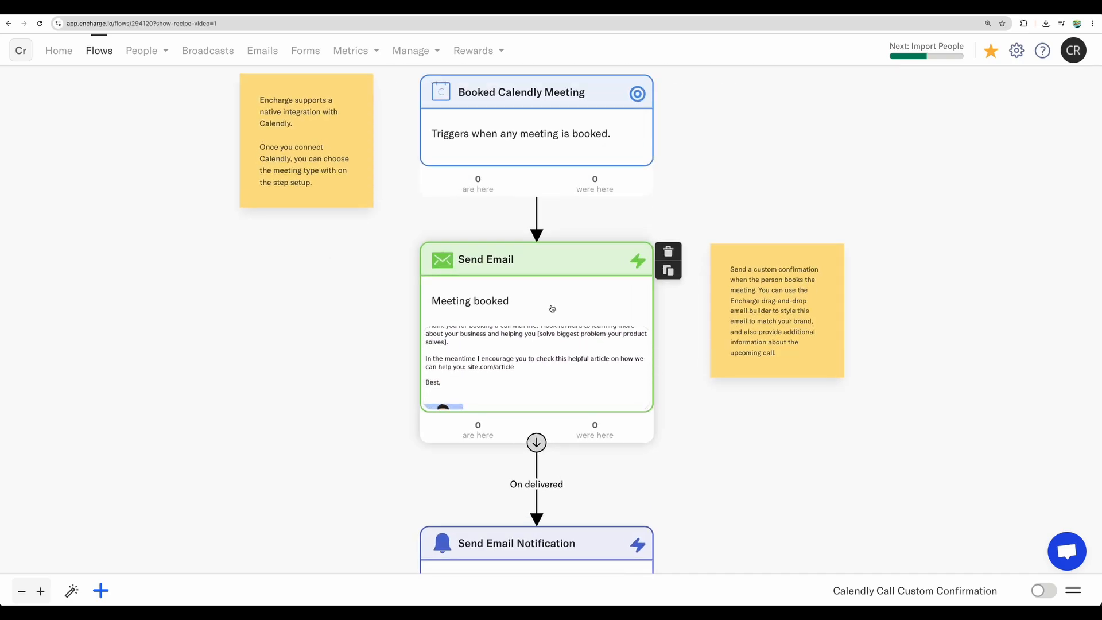
Step: Start a new simple email from the Send Email step and select its mailing address placeholder
left_click(551, 341)
left_click(1024, 343)
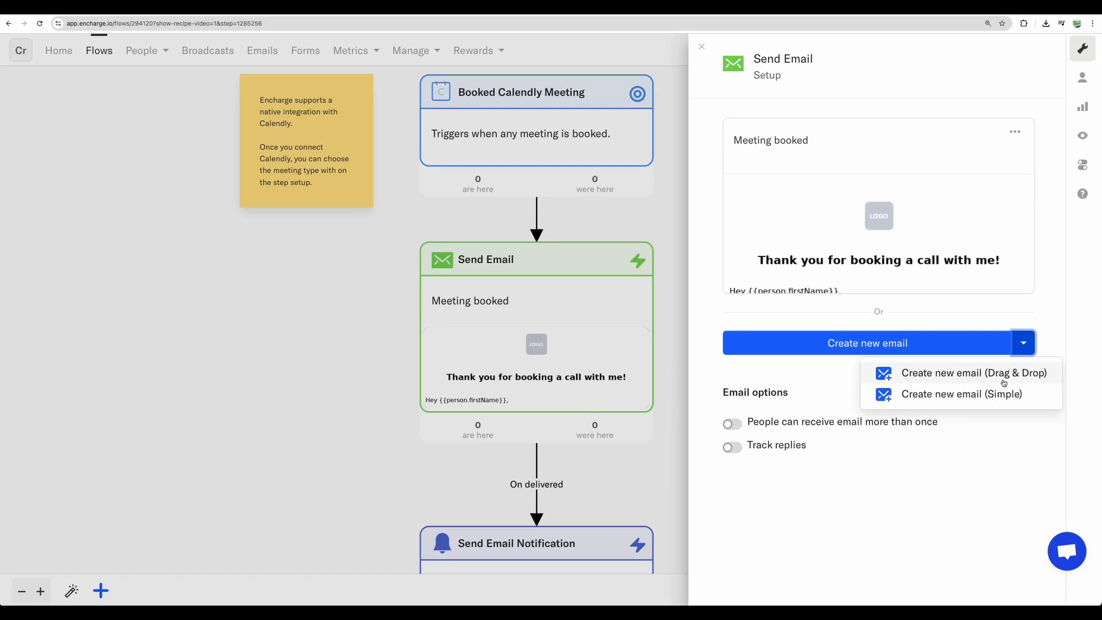
left_click(993, 396)
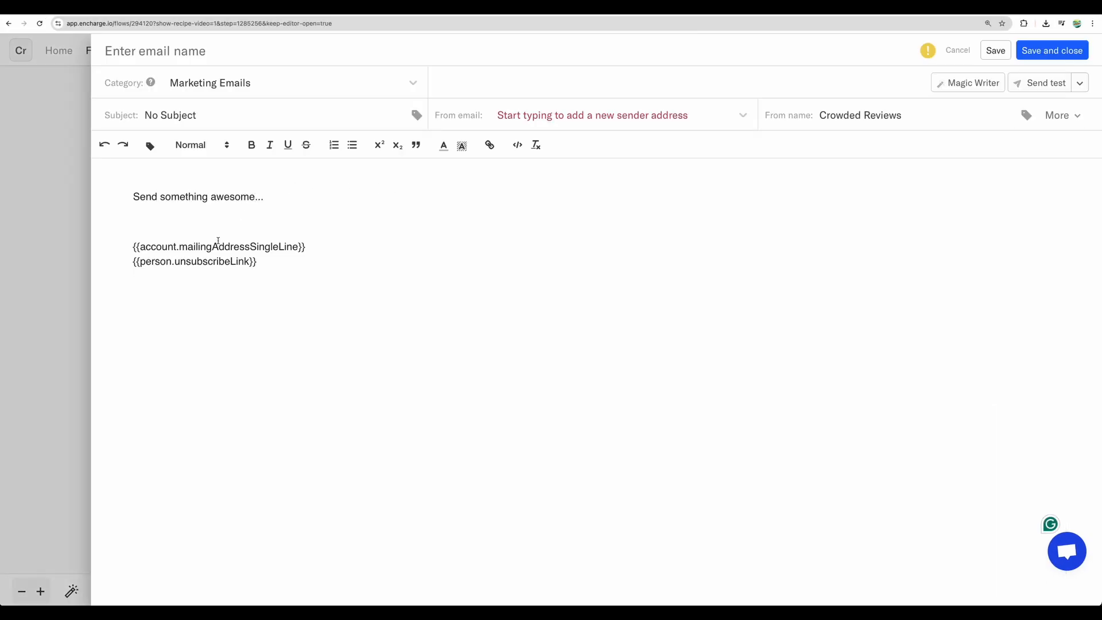
left_click_drag(139, 247, 298, 247)
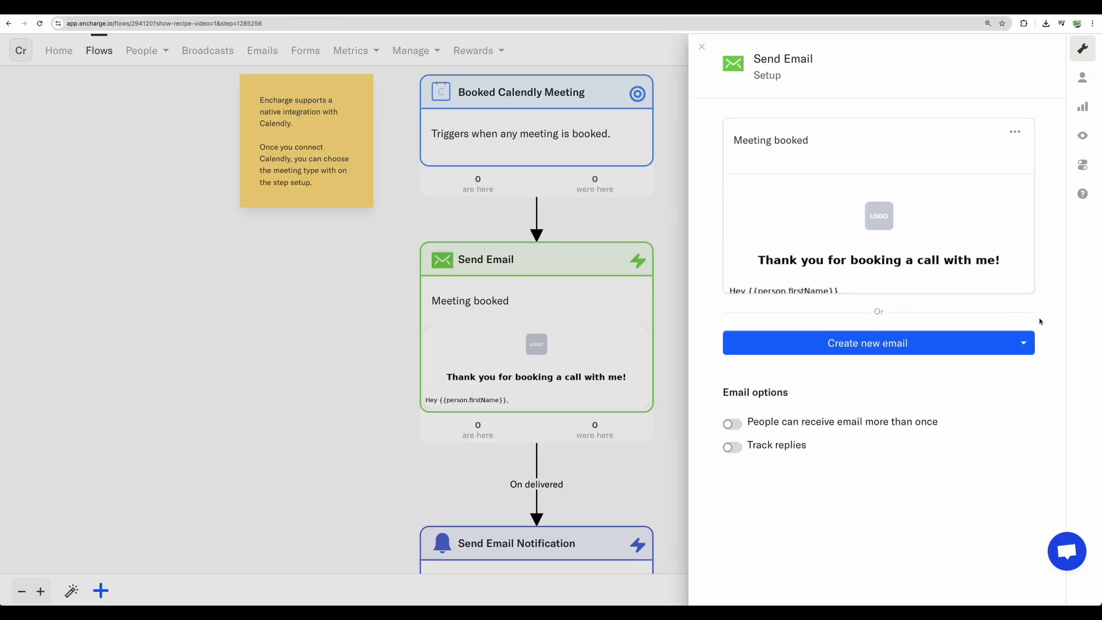
Step: Start a new drag-and-drop email, adding an empty columns row below the headline and a video block above the image placeholder
left_click(1025, 345)
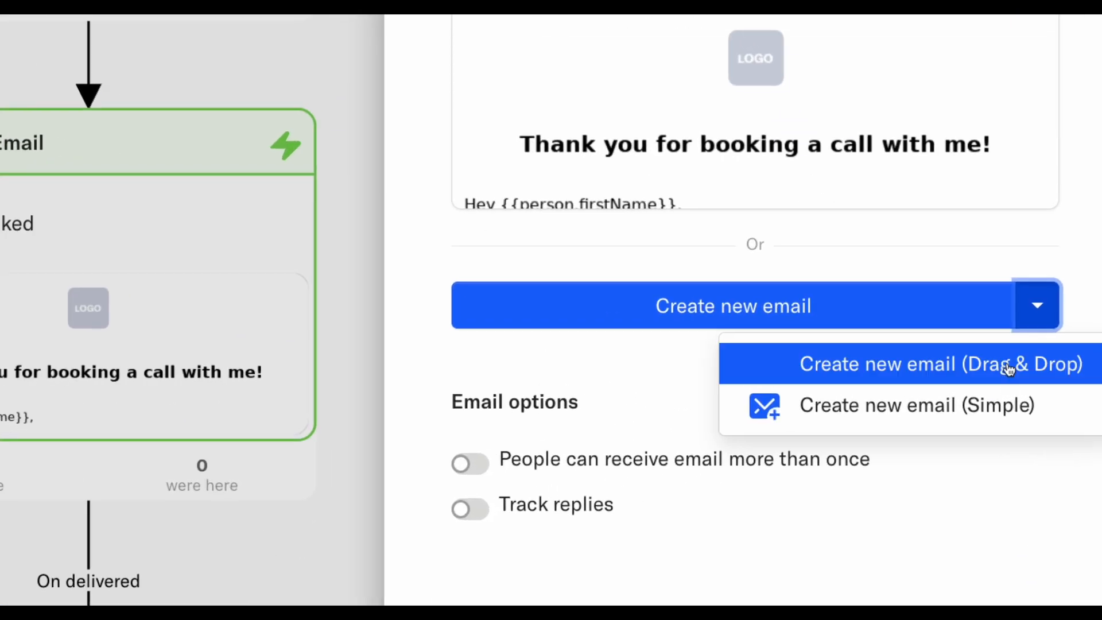
left_click(1012, 376)
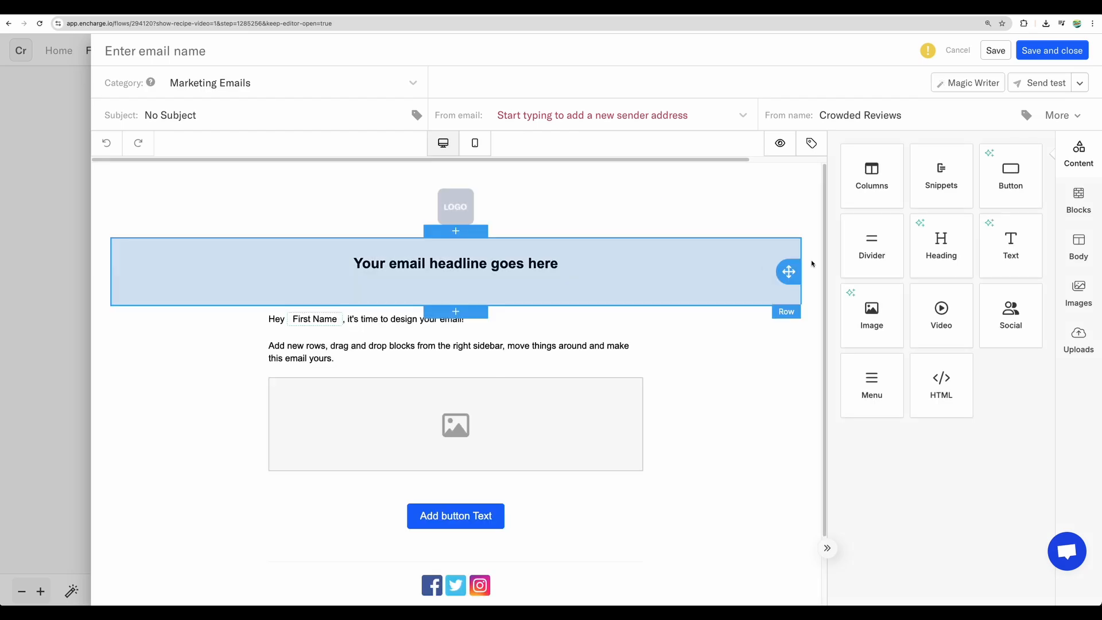
left_click_drag(873, 176, 456, 302)
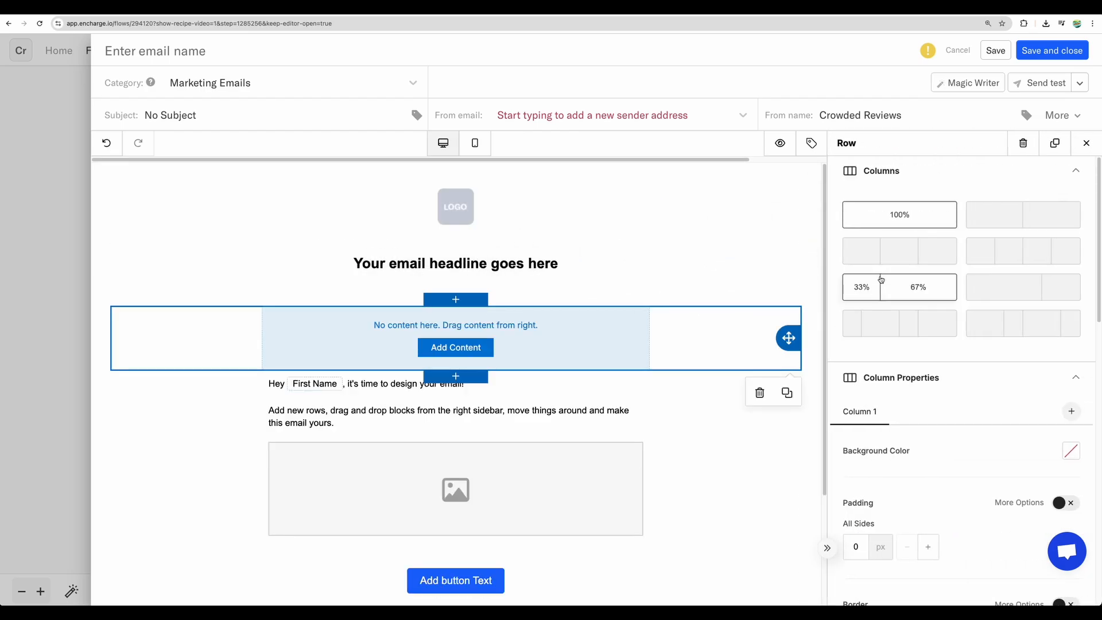
left_click_drag(940, 320, 460, 428)
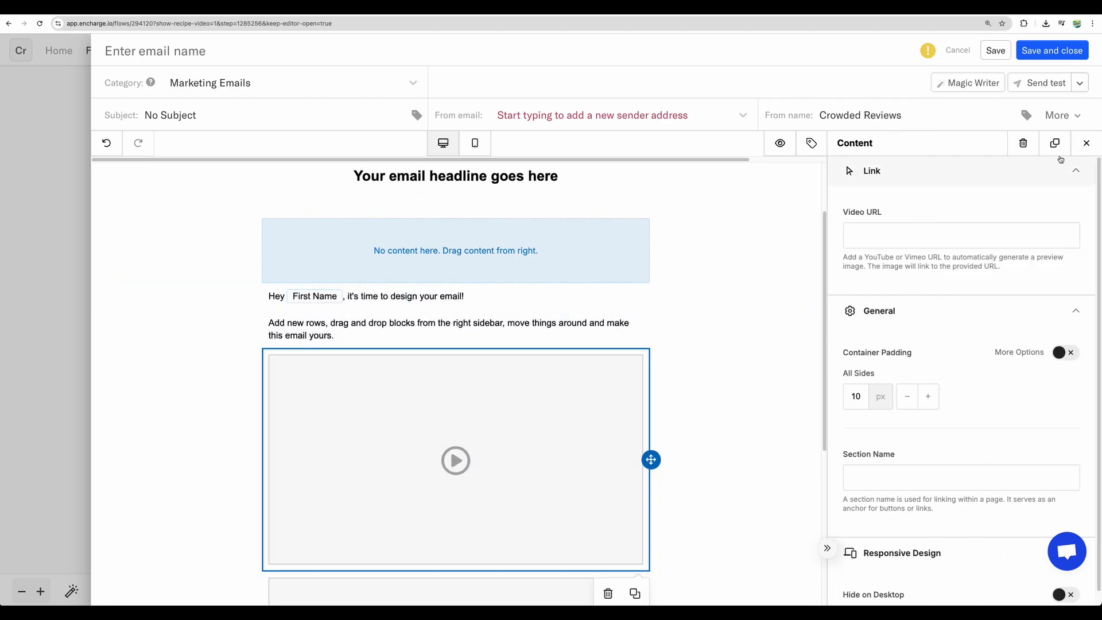
left_click(1086, 144)
Step: Try adding a social block and an image block between the email's video and image placeholders
scroll(819, 308, "down", 2)
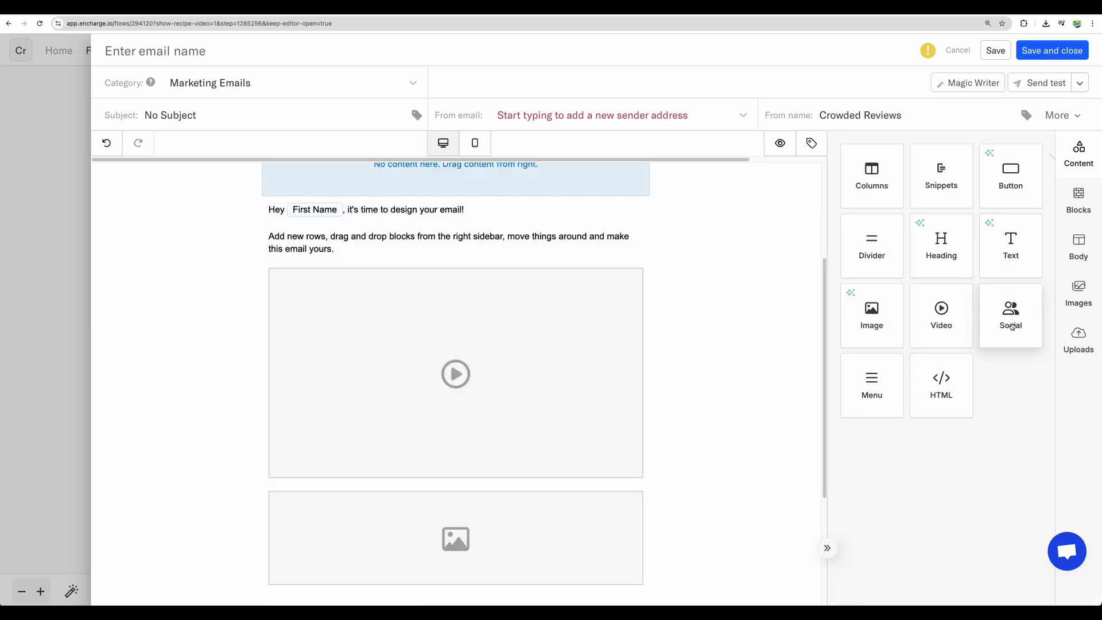
left_click_drag(1012, 326, 486, 476)
left_click_drag(884, 323, 481, 474)
left_click(853, 297)
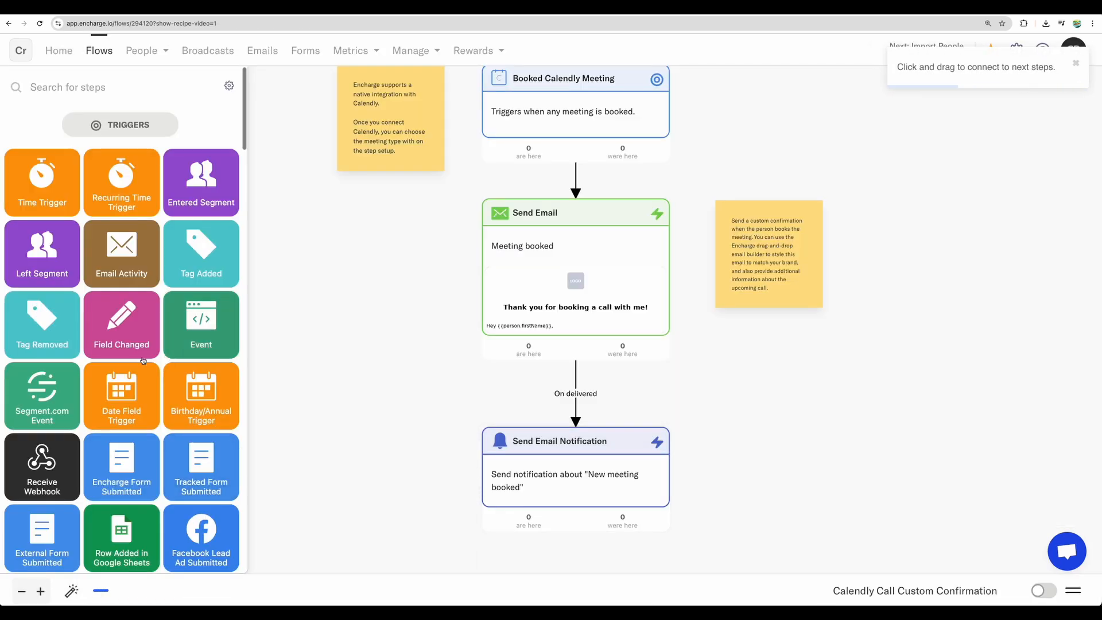
Step: Browse the flow triggers available for new steps, through the Calendly, WooCommerce and Shopify ones
scroll(143, 361, "down", 20)
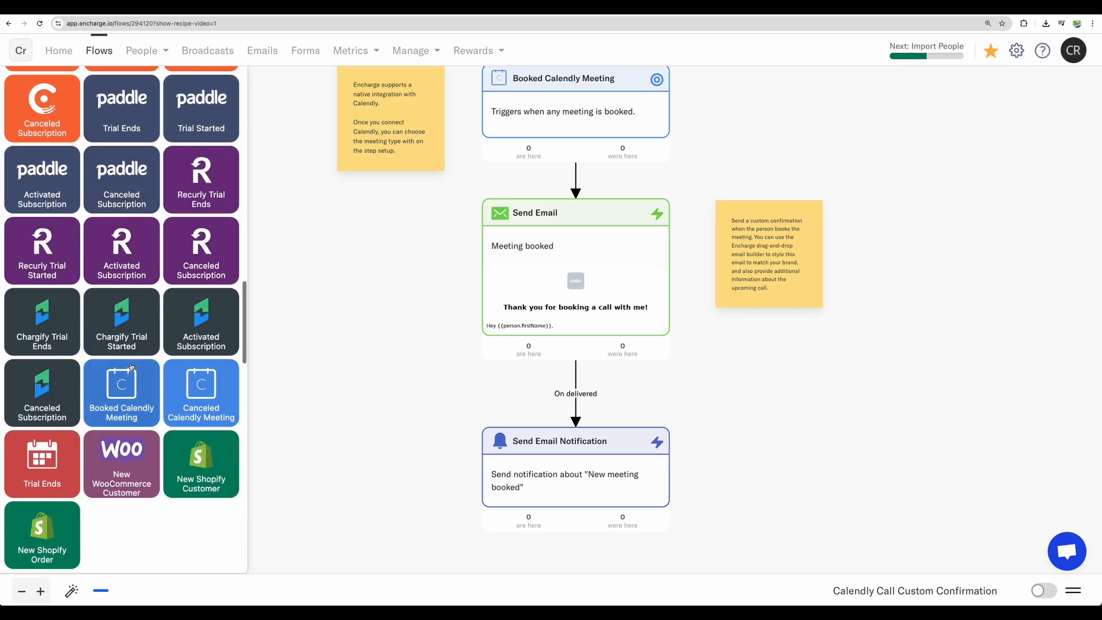
scroll(132, 366, "up", 1)
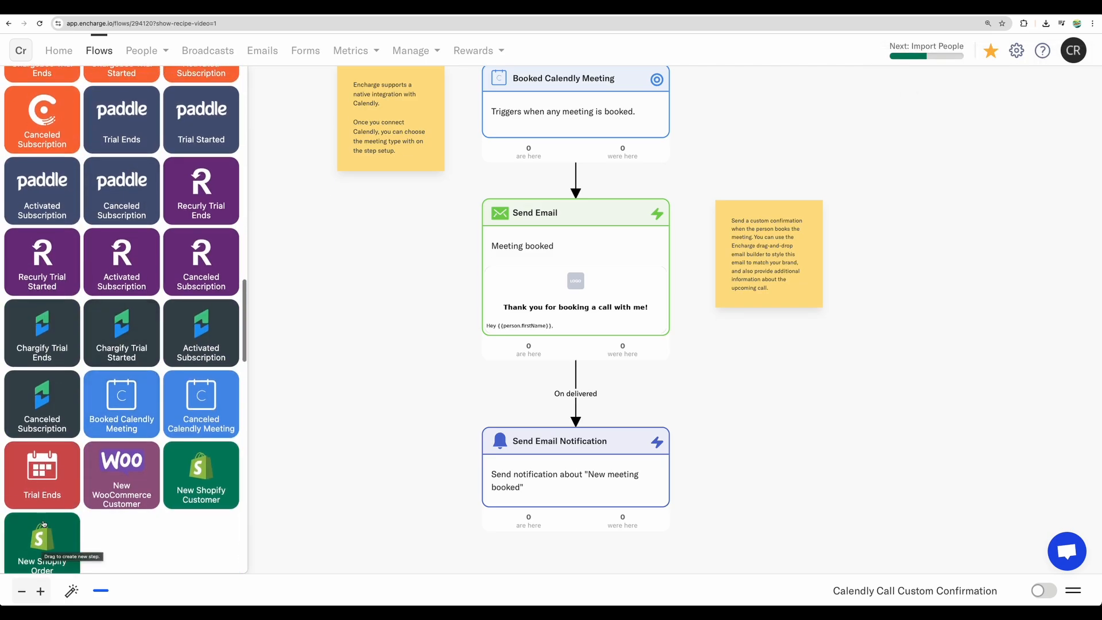
scroll(132, 360, "up", 10)
scroll(63, 485, "up", 10)
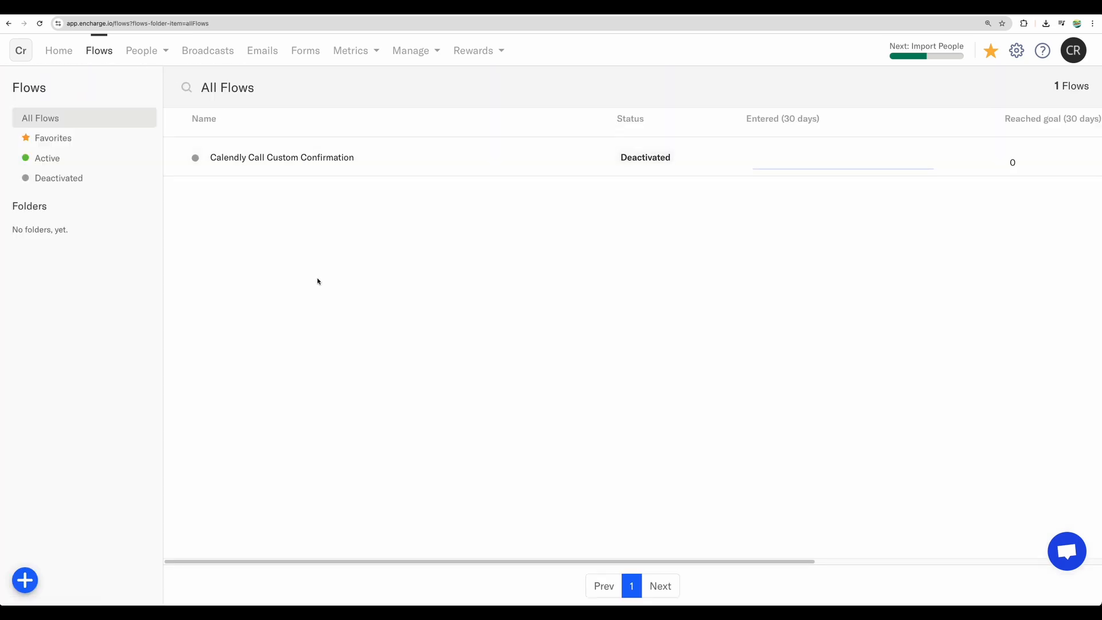
Step: Create a new flow from the Automate Your HubSpot Lifecycle Stages template
left_click(25, 580)
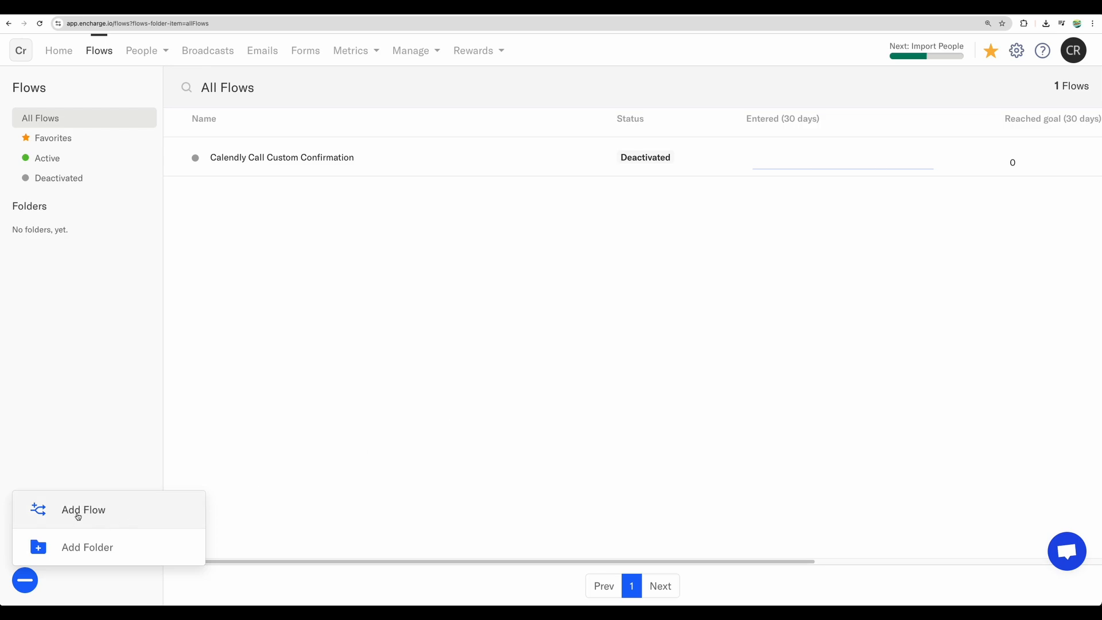
left_click(79, 511)
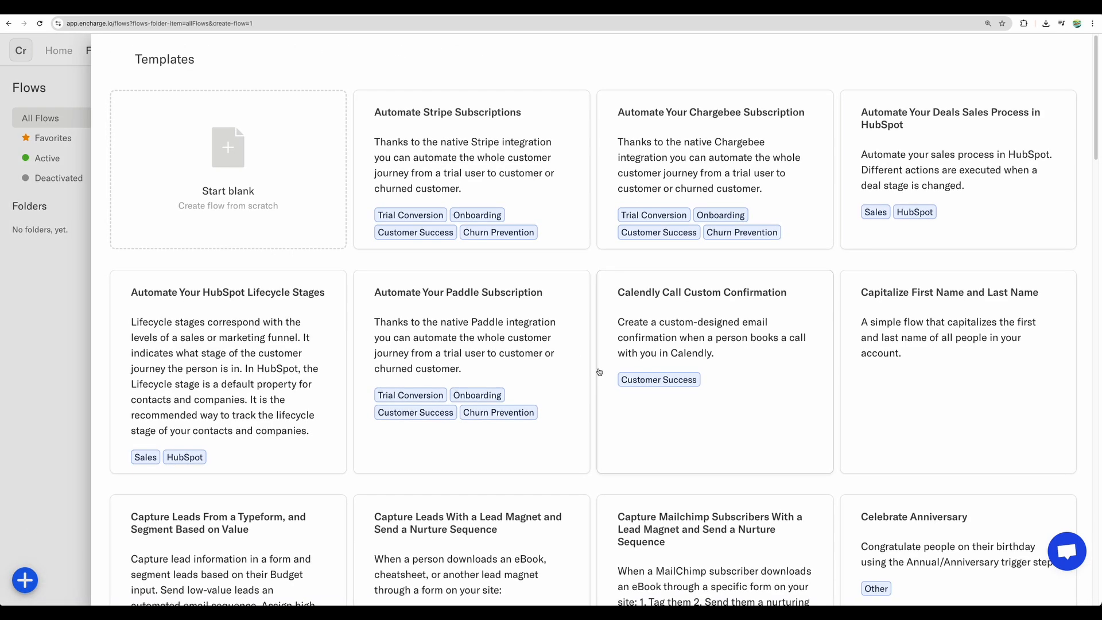
scroll(598, 373, "down", 3)
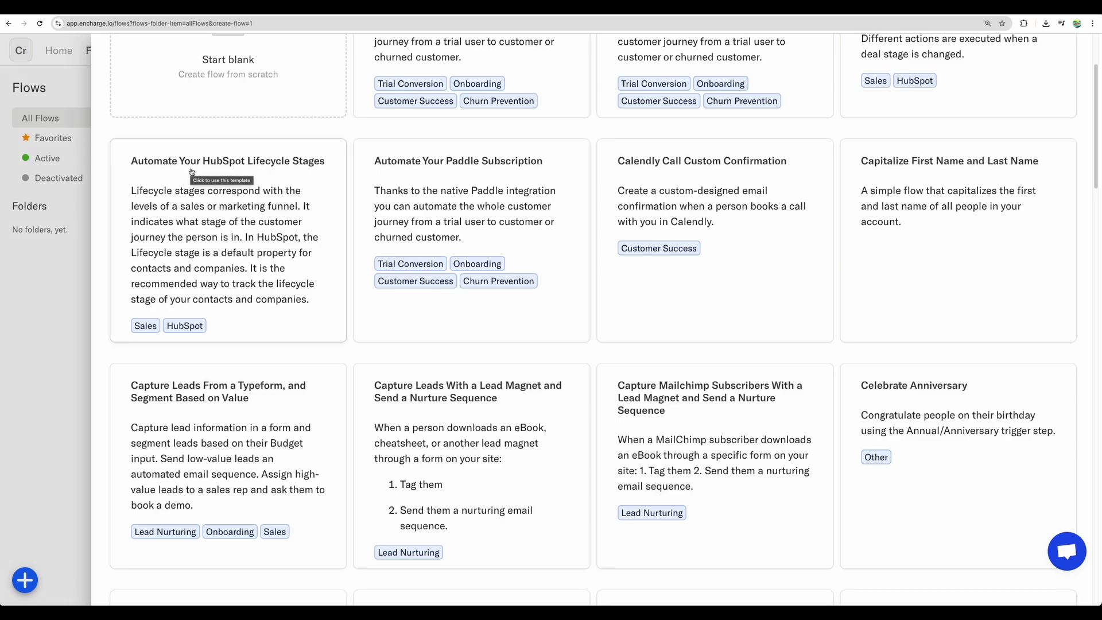
left_click(191, 173)
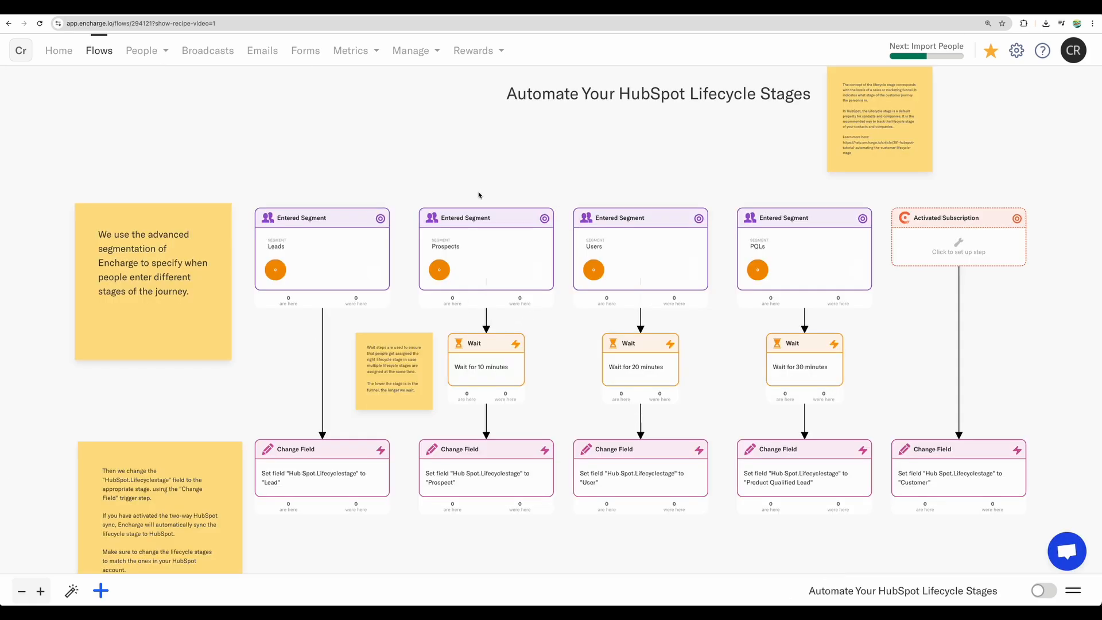
Step: Examine the HubSpot lifecycle flow's segment triggers, wait steps and field changes across all its branches
scroll(546, 216, "down", 1)
scroll(557, 222, "up", 5)
scroll(427, 168, "down", 2)
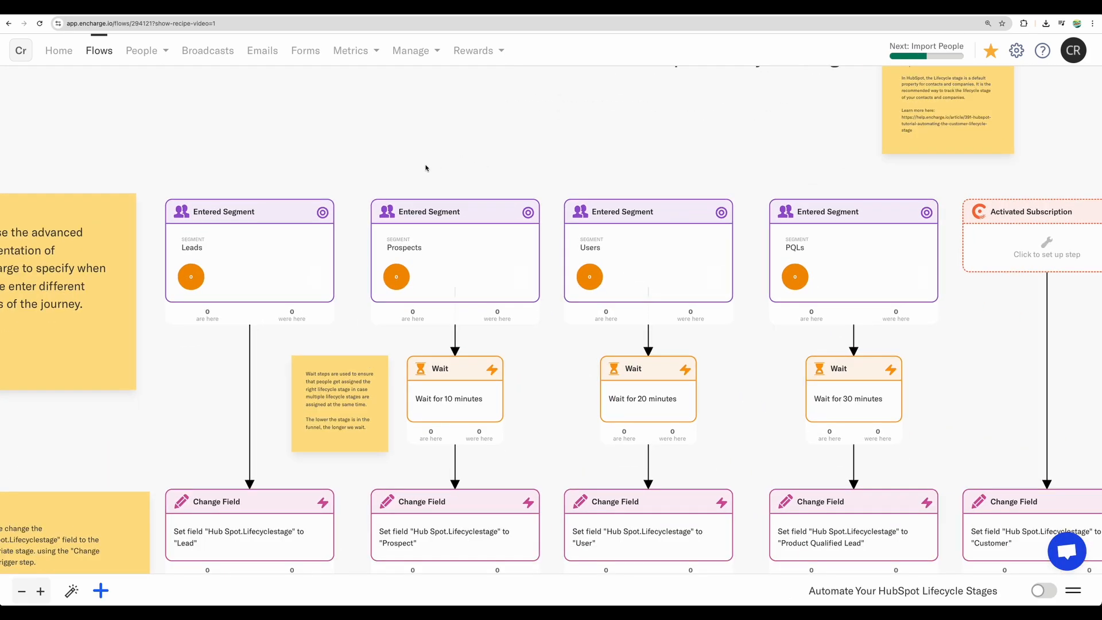
scroll(335, 168, "down", 1)
left_click_drag(422, 156, 387, 148)
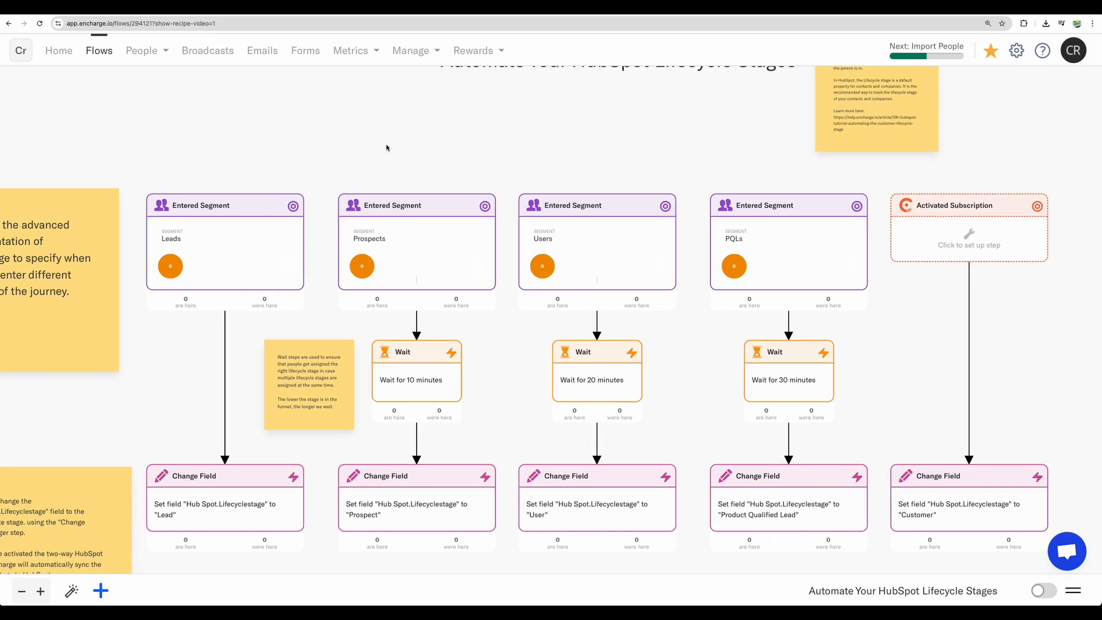
left_click_drag(676, 154, 648, 103)
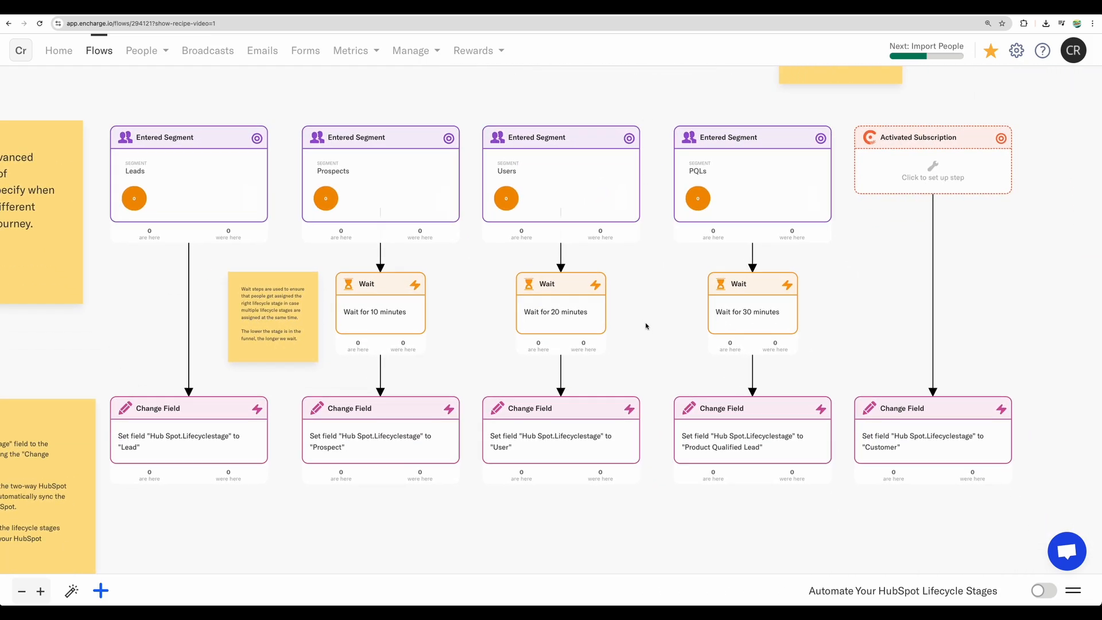
left_click_drag(651, 337, 689, 267)
Step: Return to the flows list and create another flow from the Capture Leads From a Typeform, and Segment Based on Value template
left_click(106, 48)
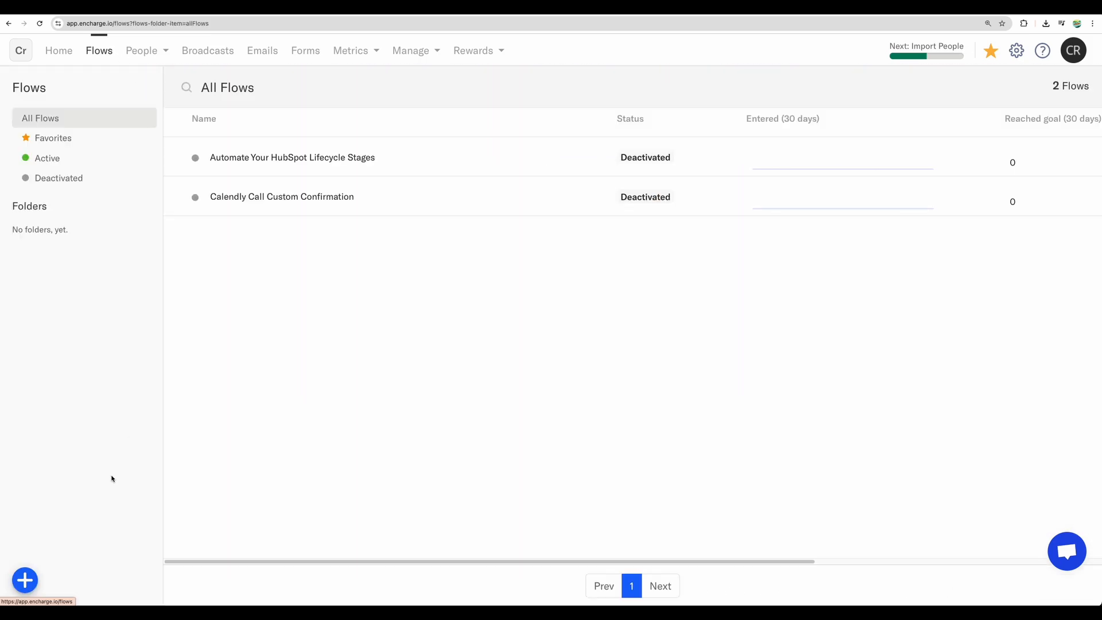
left_click(24, 582)
left_click(81, 513)
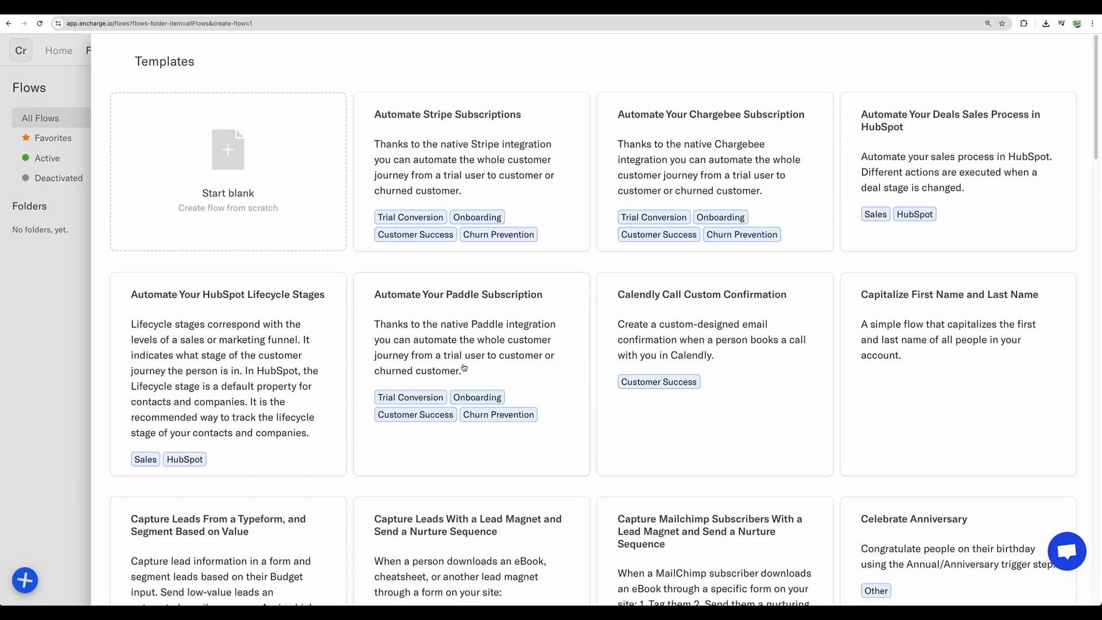
scroll(566, 369, "down", 5)
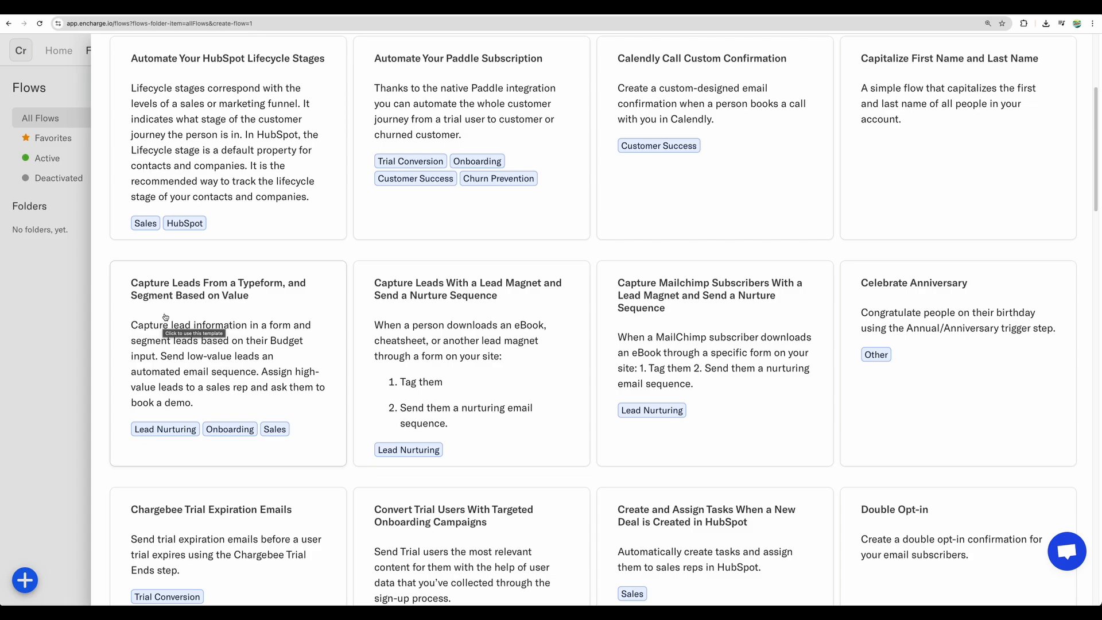
left_click(165, 317)
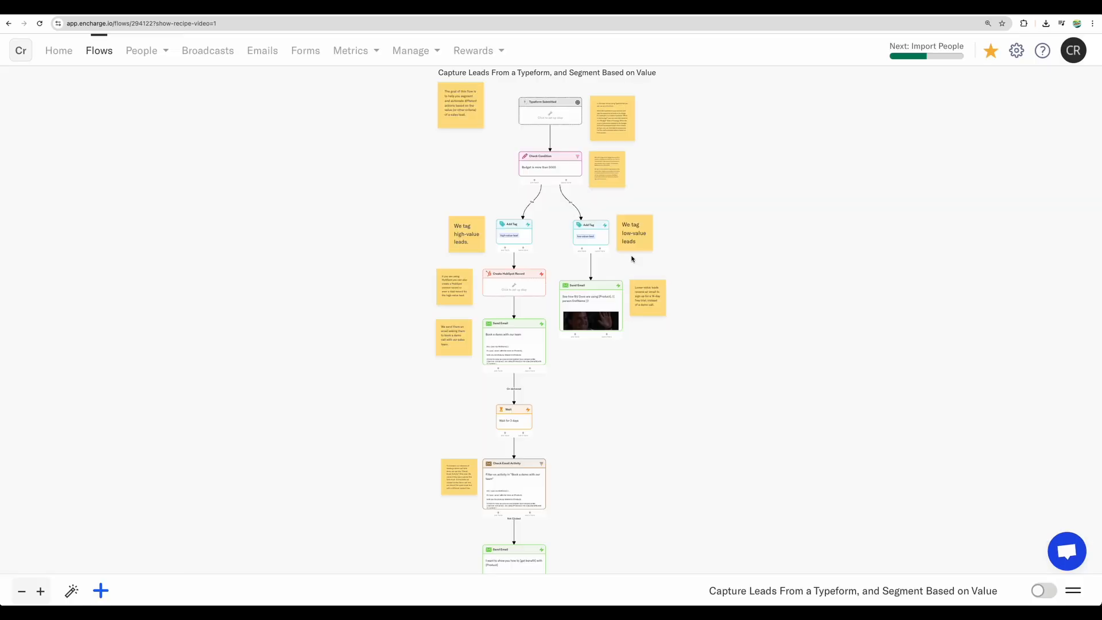
Step: View the setup of the Typeform Submitted trigger at the start of the lead flow, then close it
scroll(655, 198, "up", 5)
left_click_drag(665, 175, 687, 328)
scroll(541, 192, "up", 5)
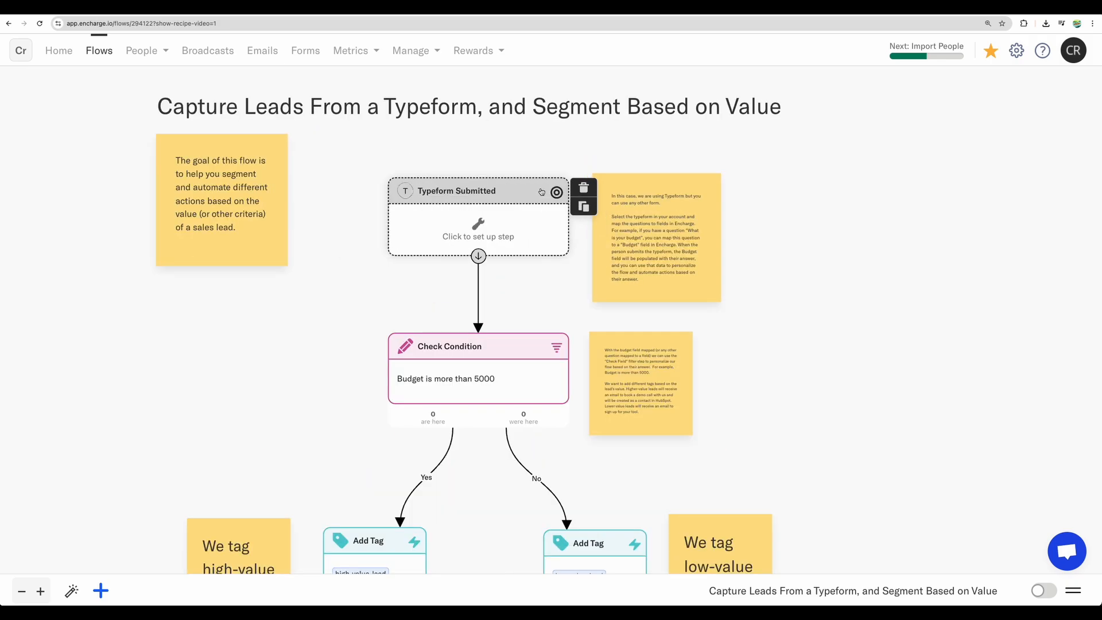
scroll(528, 169, "up", 1)
left_click(475, 238)
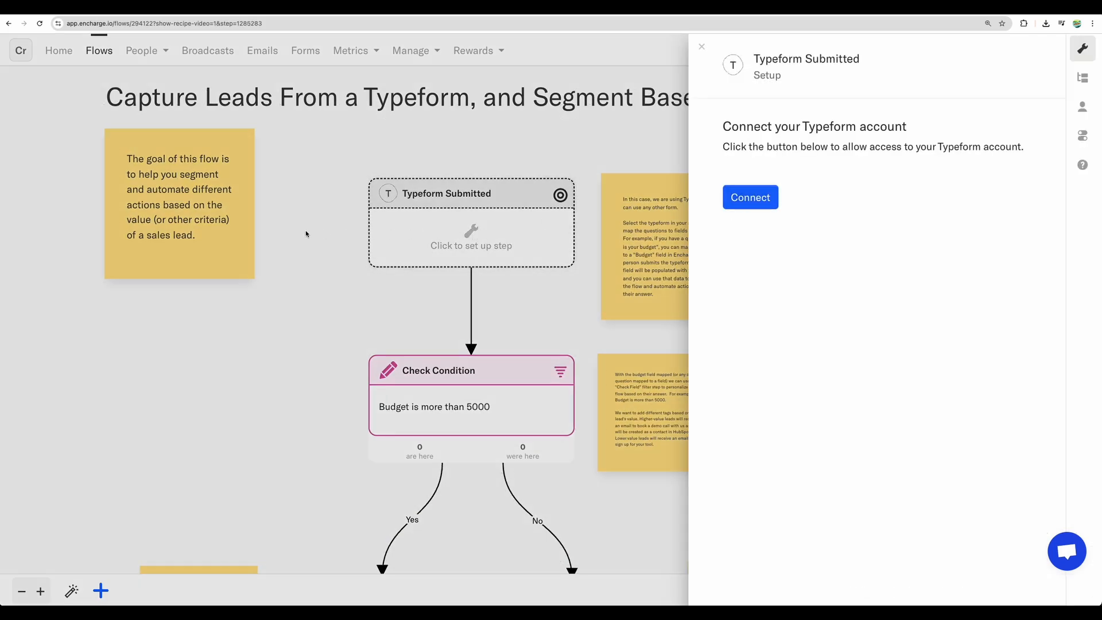
left_click(702, 46)
Step: View the setup of the Check Condition step for the lead's budget and leave it without saving
scroll(546, 315, "down", 3)
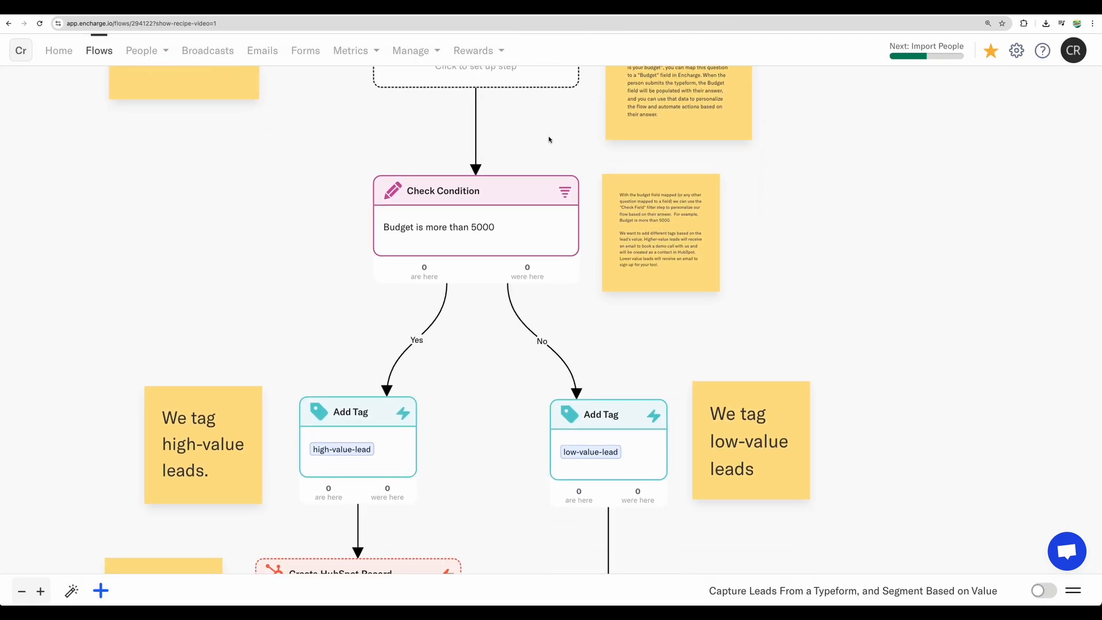
left_click(534, 230)
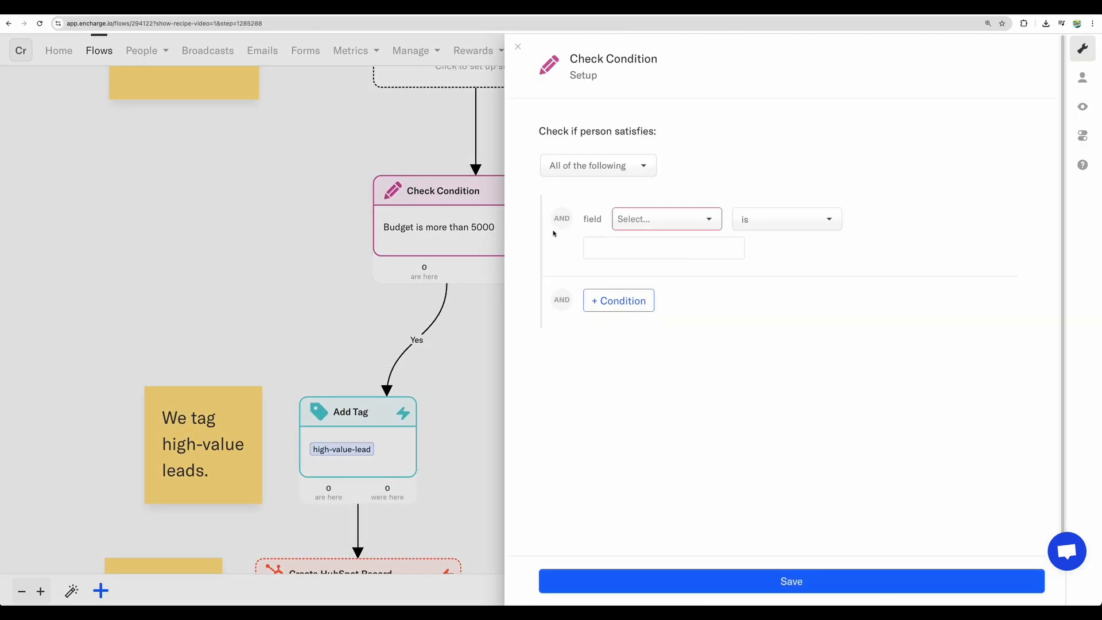
left_click(487, 235)
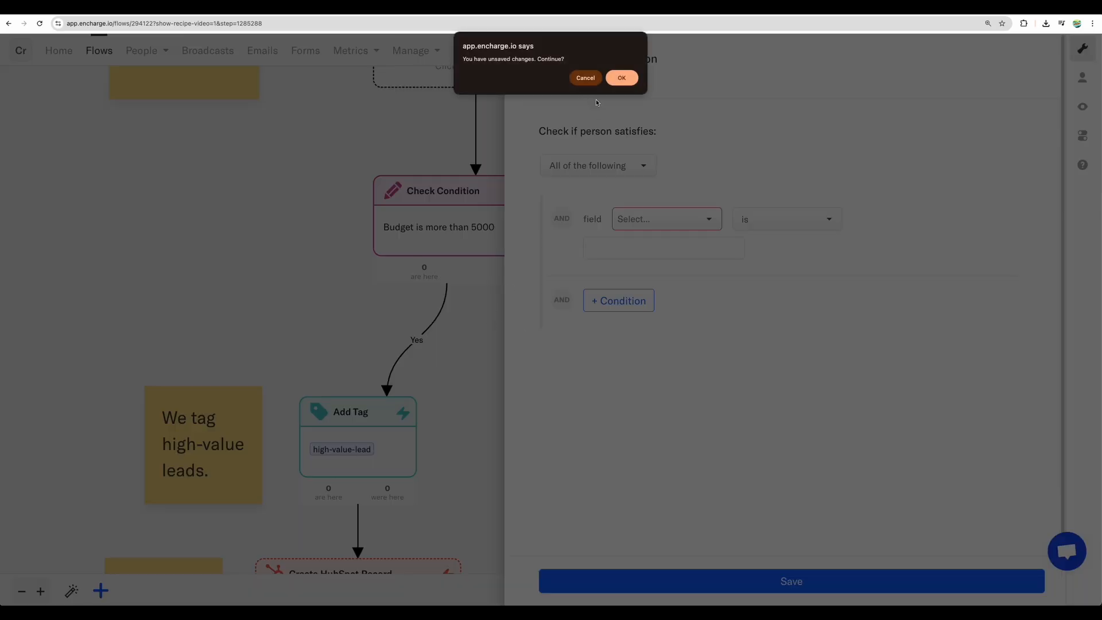
left_click(622, 78)
Step: Examine the high-value and low-value lead branches, including their tags, the HubSpot record step and the emails sent
scroll(494, 345, "down", 5)
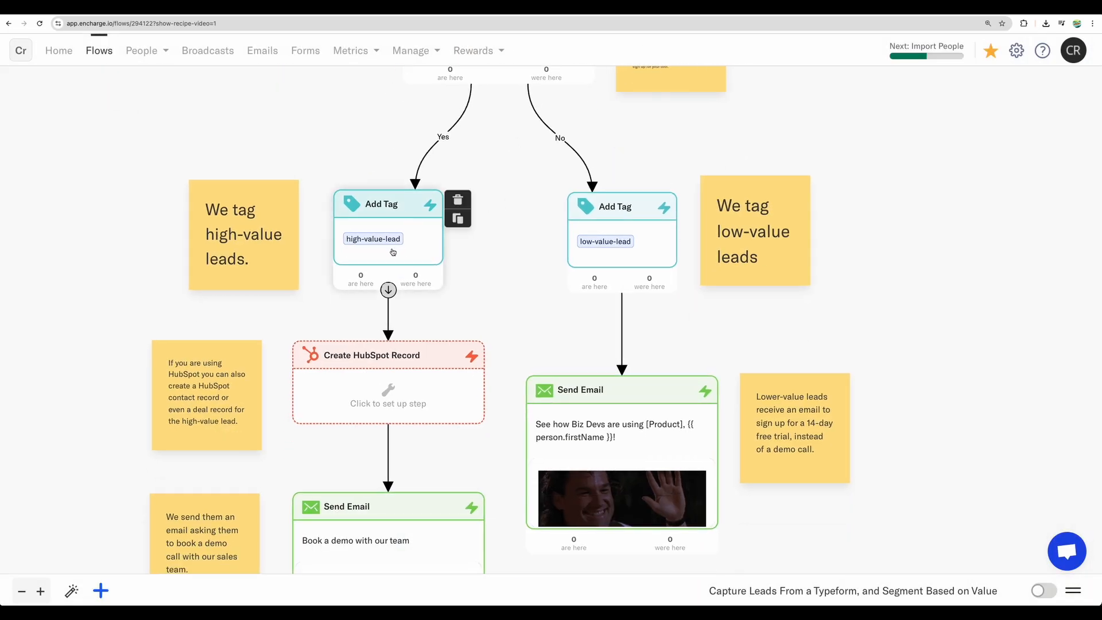
scroll(393, 252, "up", 3)
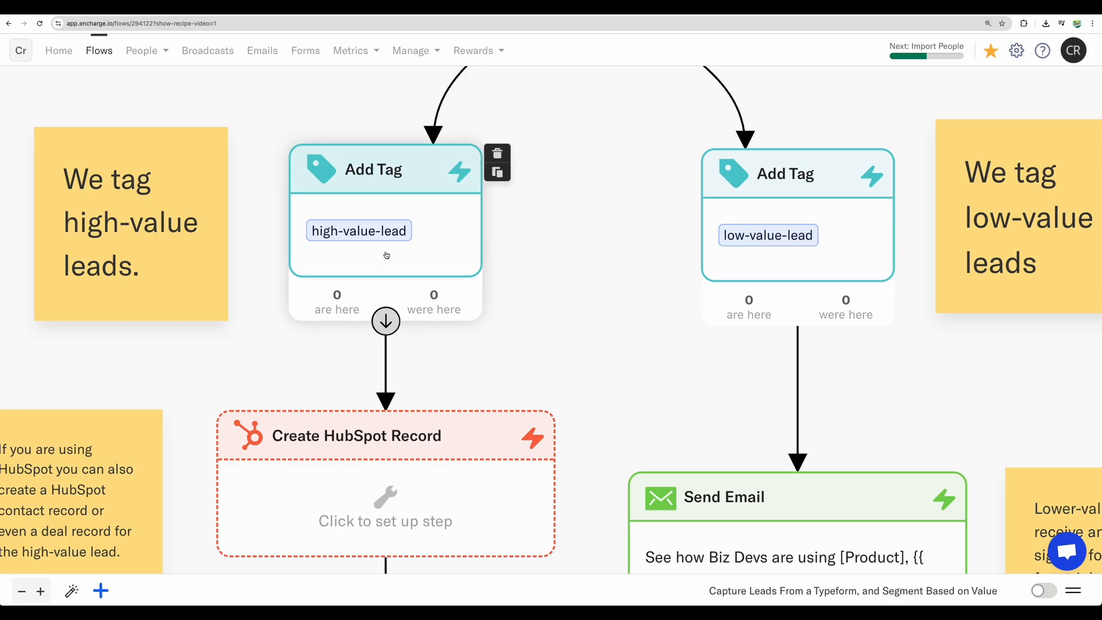
scroll(656, 276, "down", 3)
scroll(632, 241, "down", 5)
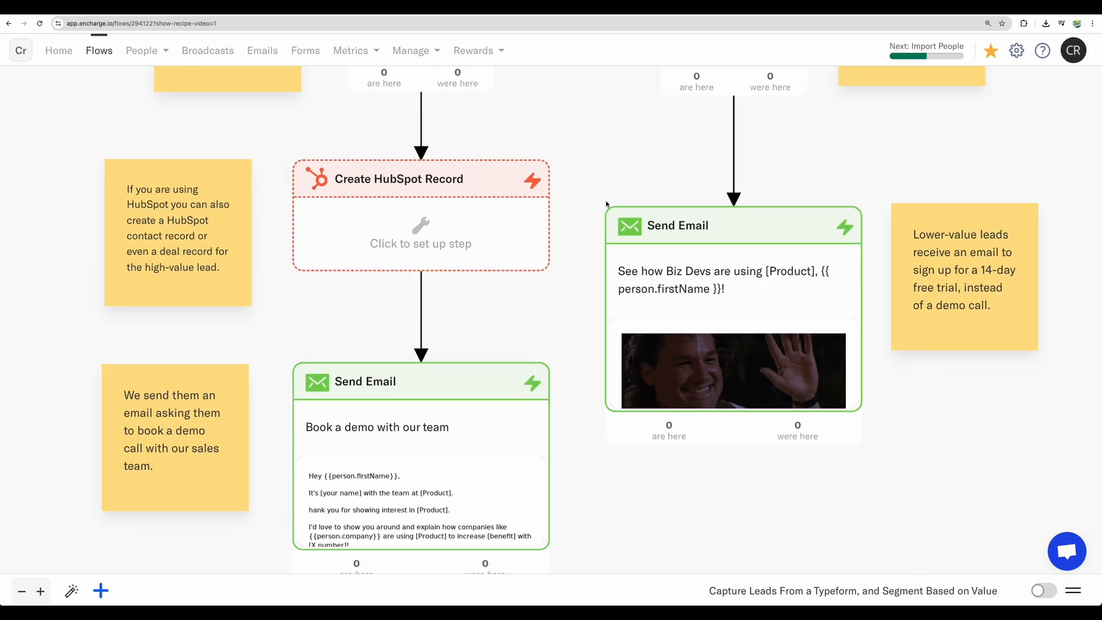
scroll(607, 204, "down", 5)
scroll(592, 204, "up", 2)
scroll(535, 247, "up", 5)
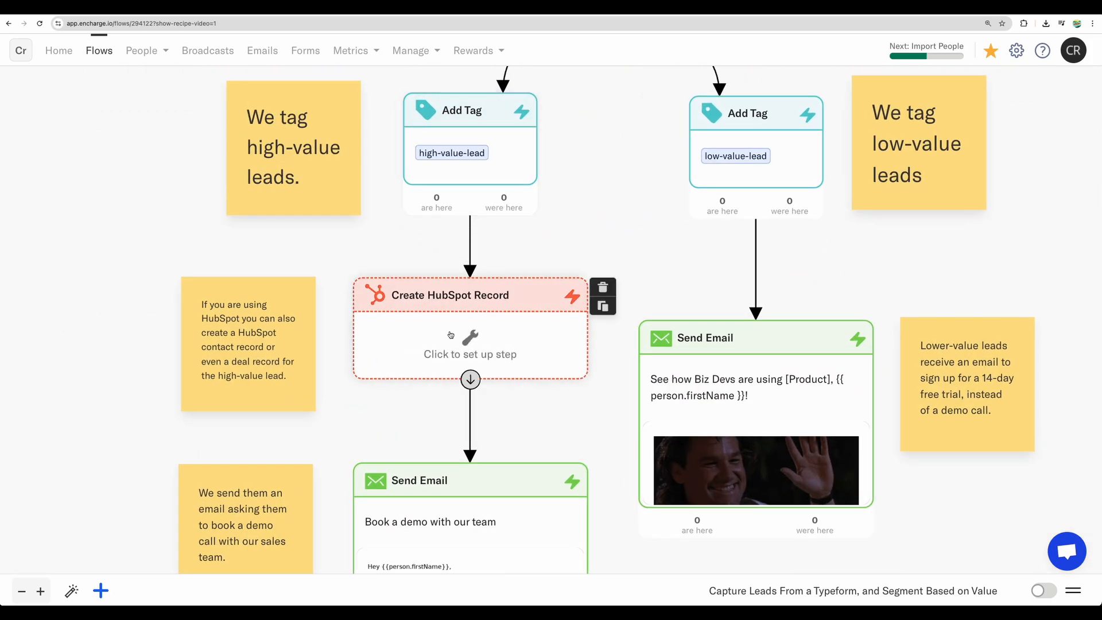
scroll(451, 334, "up", 2)
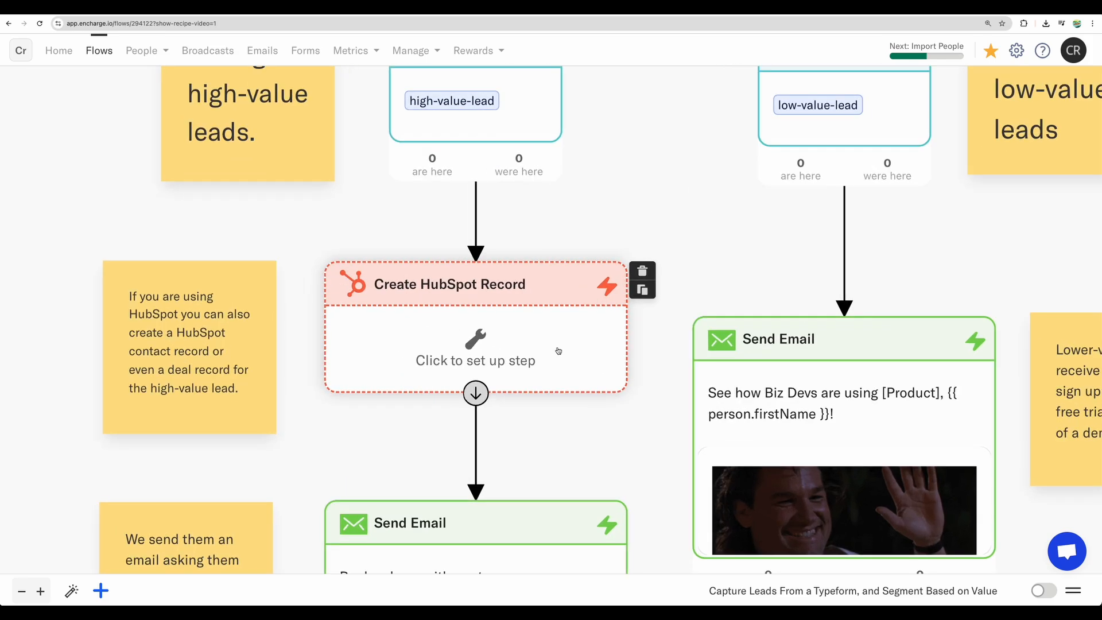
scroll(689, 276, "down", 3)
scroll(689, 275, "right", 2)
left_click_drag(793, 118, 749, 148)
scroll(726, 322, "down", 1)
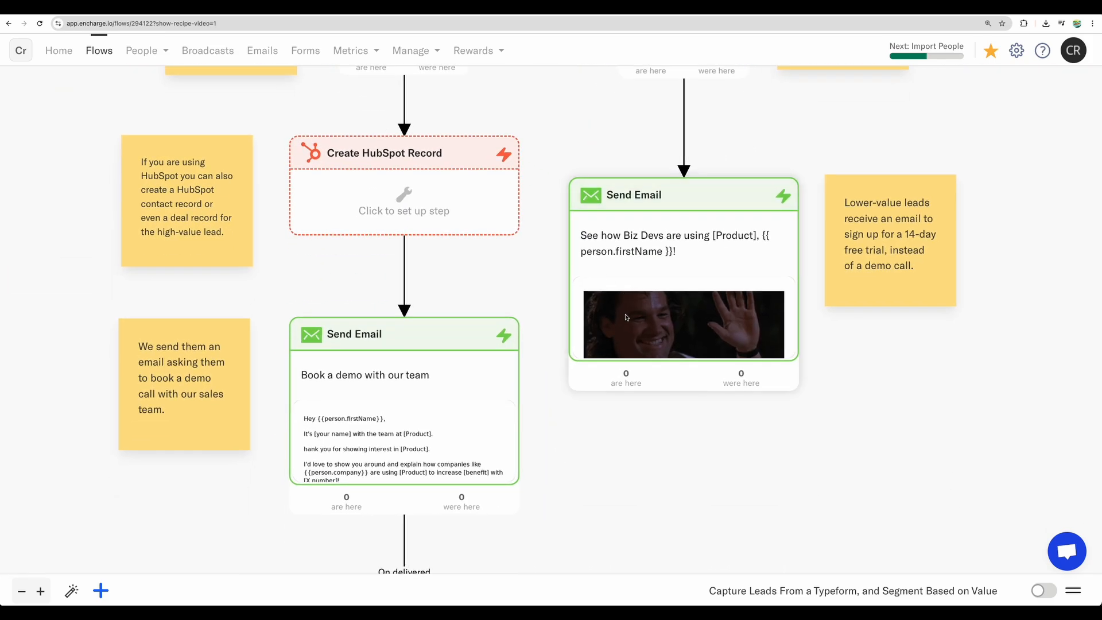
Step: View the setup of the Wait step that follows the demo booking email, then close it
scroll(551, 310, "down", 1)
left_click_drag(551, 310, 544, 146)
scroll(543, 145, "down", 5)
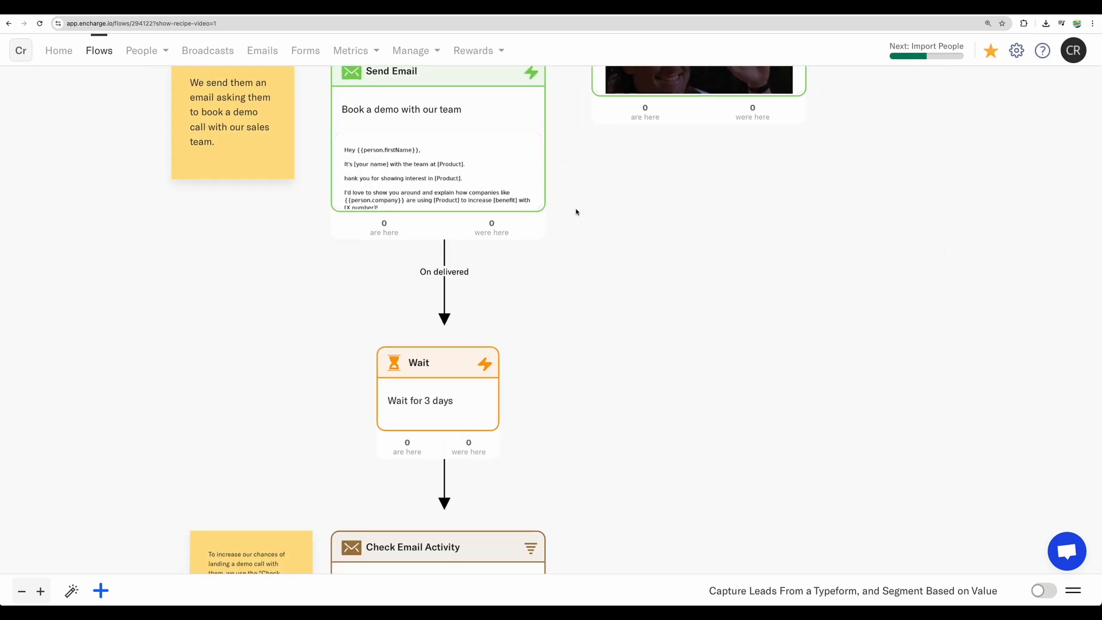
left_click(457, 273)
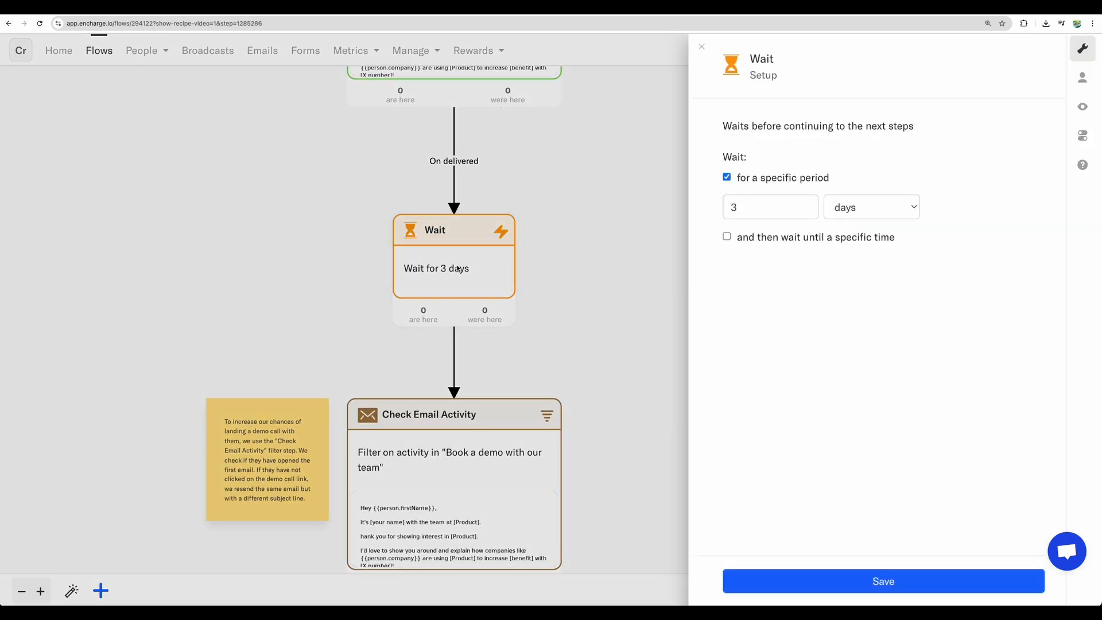
left_click(564, 403)
Step: Examine the Check Email Activity filter and open the follow-up Send Email step after it, then close its setup
scroll(468, 298, "down", 4)
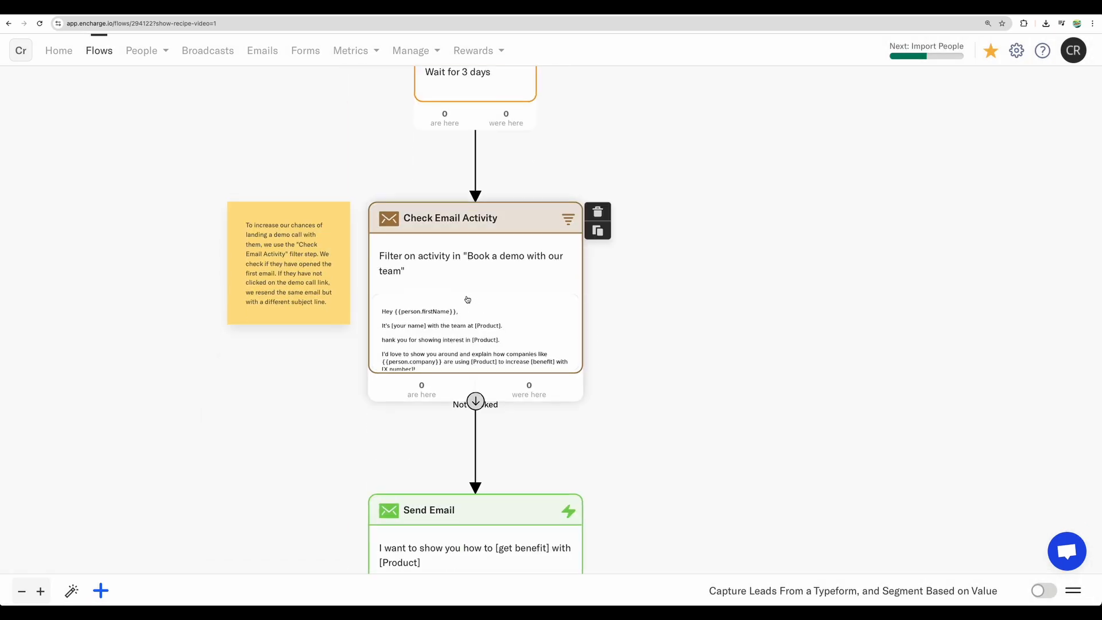
scroll(468, 296, "up", 2)
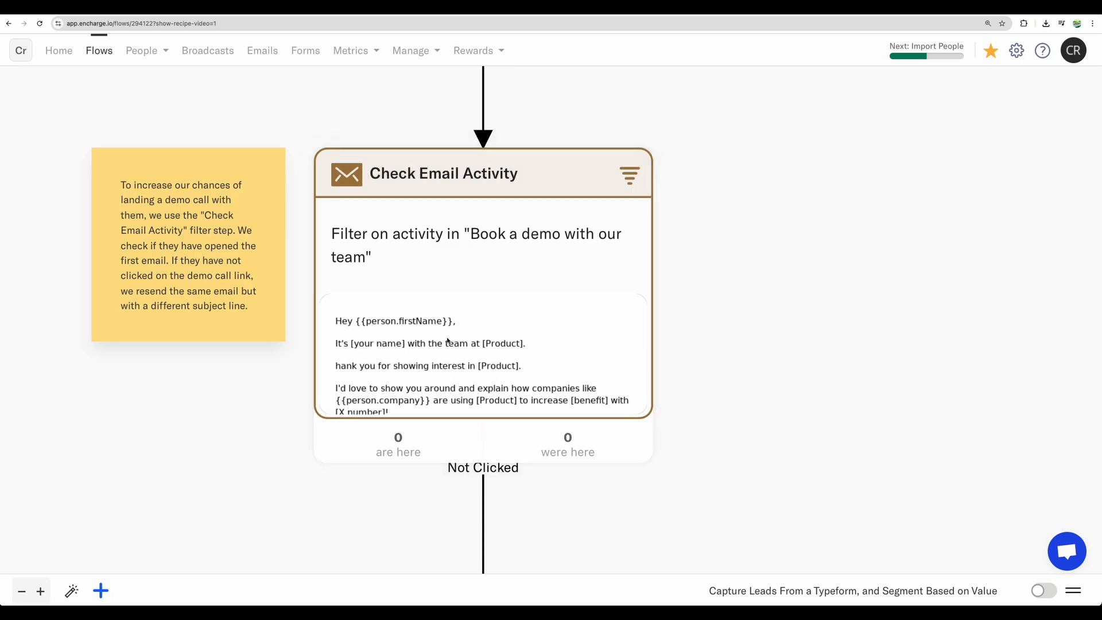
scroll(731, 167, "down", 5)
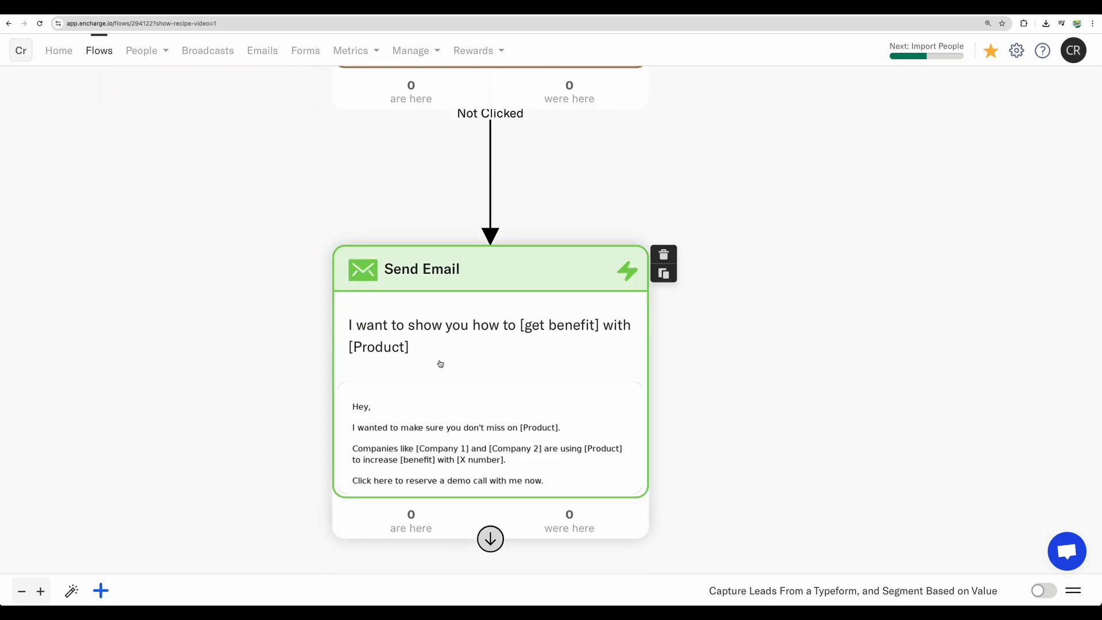
left_click(523, 341)
left_click(226, 268)
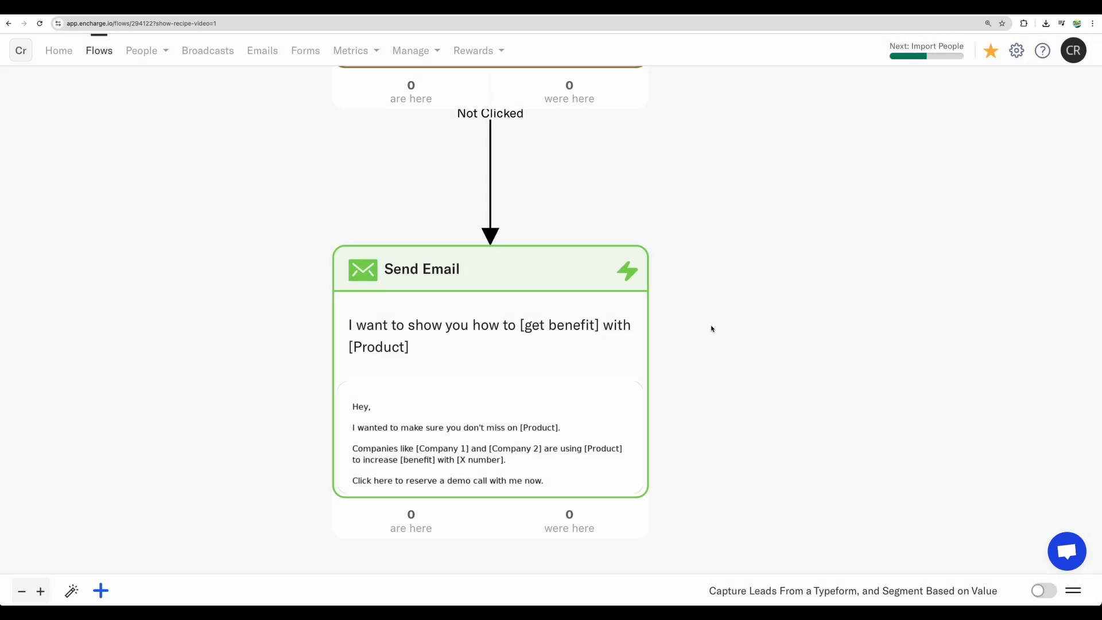
Step: Browse the triggers, actions, filters and notes available as new steps for the lead flow
scroll(711, 326, "down", 2)
left_click_drag(657, 478, 614, 236)
scroll(614, 236, "down", 5)
left_click(101, 591)
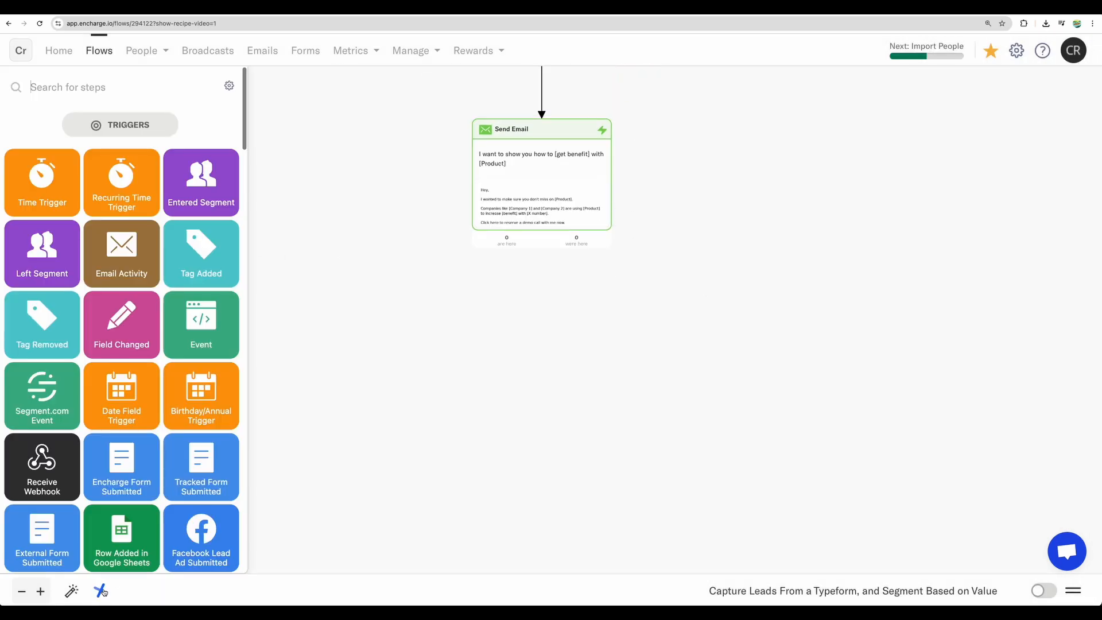
scroll(133, 335, "down", 15)
scroll(132, 335, "down", 10)
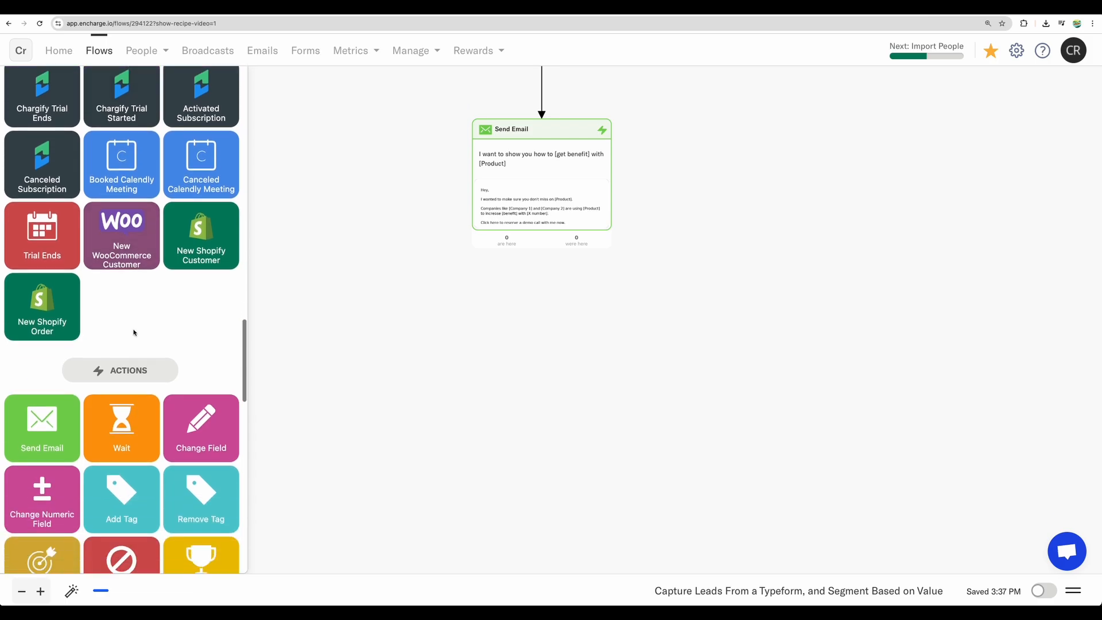
scroll(122, 292, "up", 5)
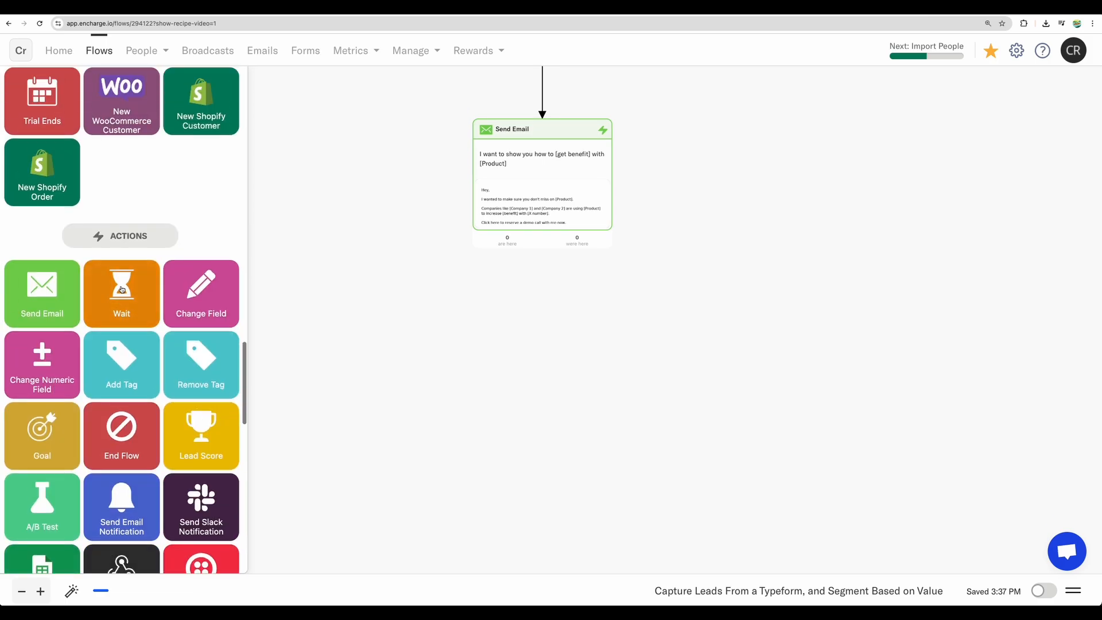
scroll(157, 305, "down", 10)
scroll(157, 305, "down", 5)
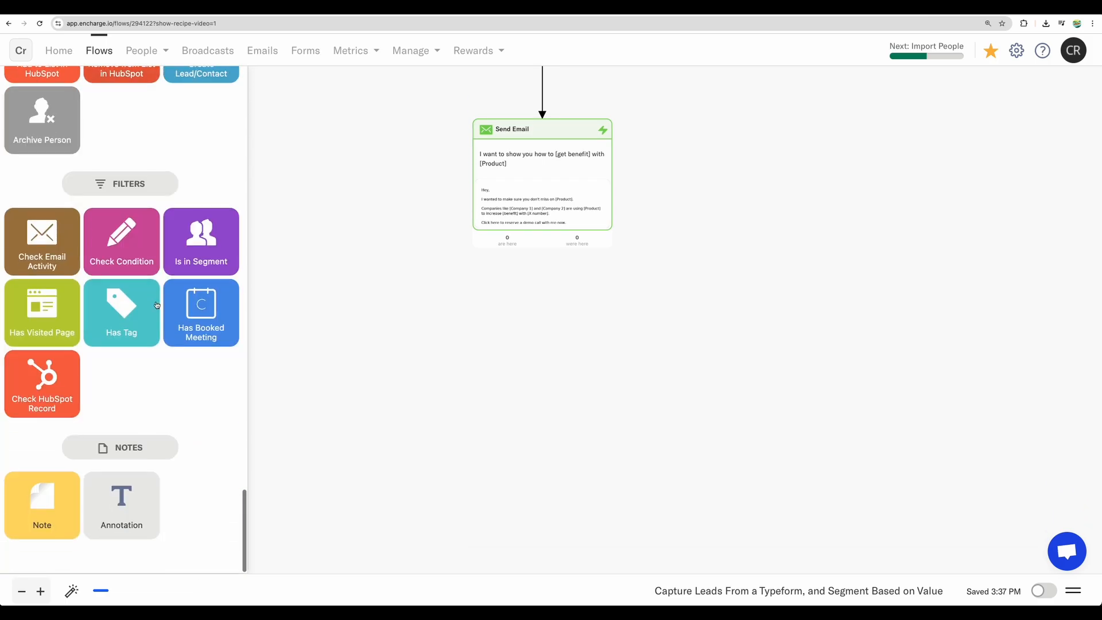
Step: Add a Check Email Activity filter below the last Send Email step and connect them to proceed on reply
left_click_drag(42, 250, 532, 302)
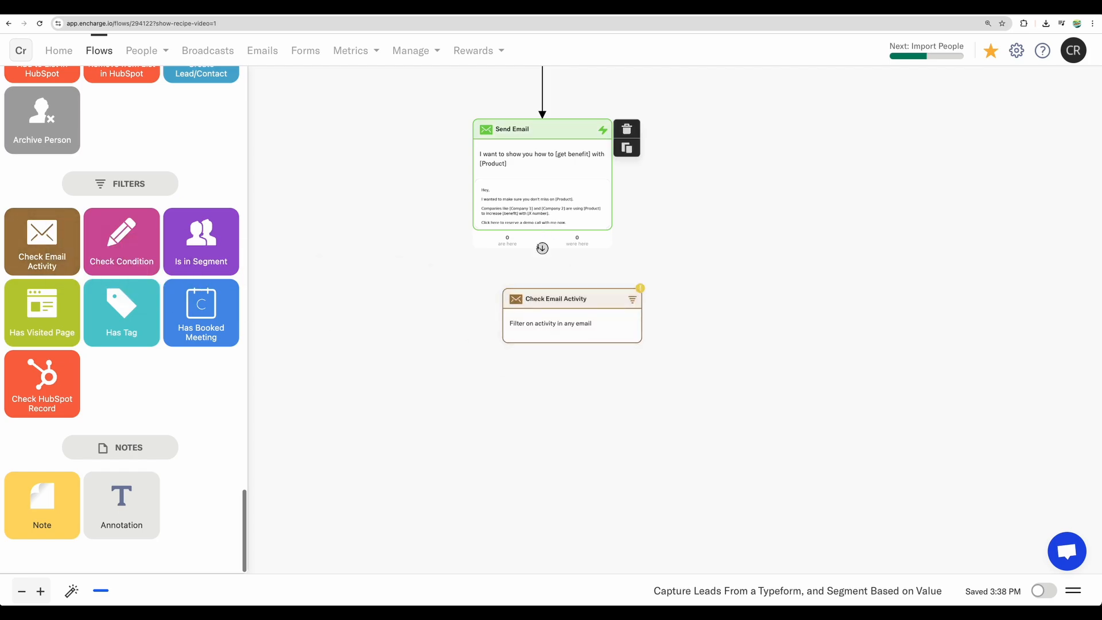
left_click_drag(541, 247, 568, 296)
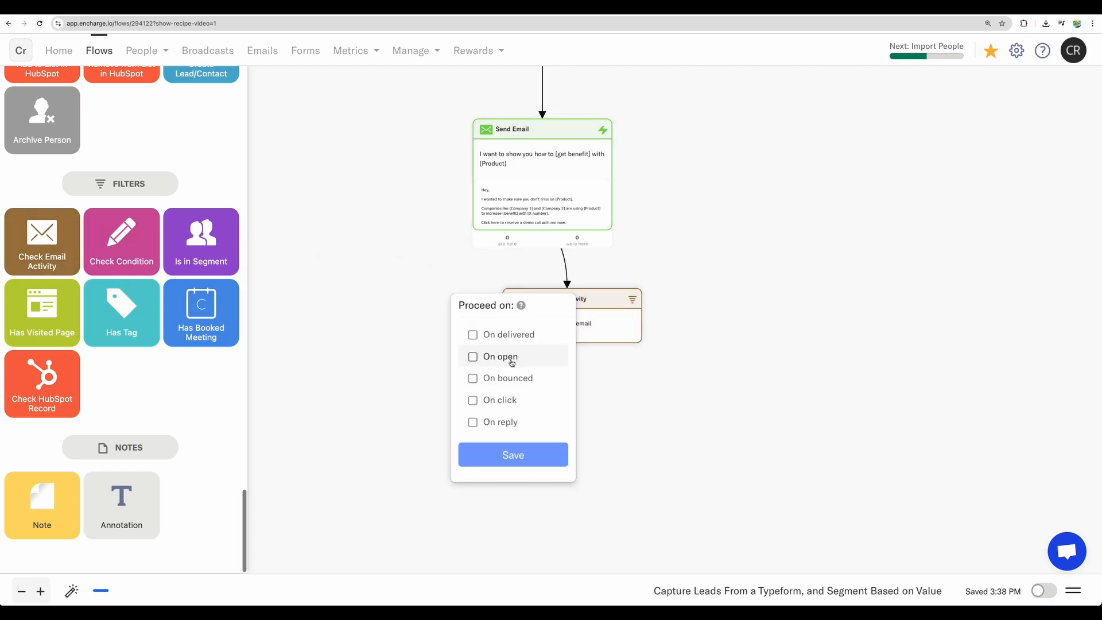
left_click(500, 422)
left_click(513, 457)
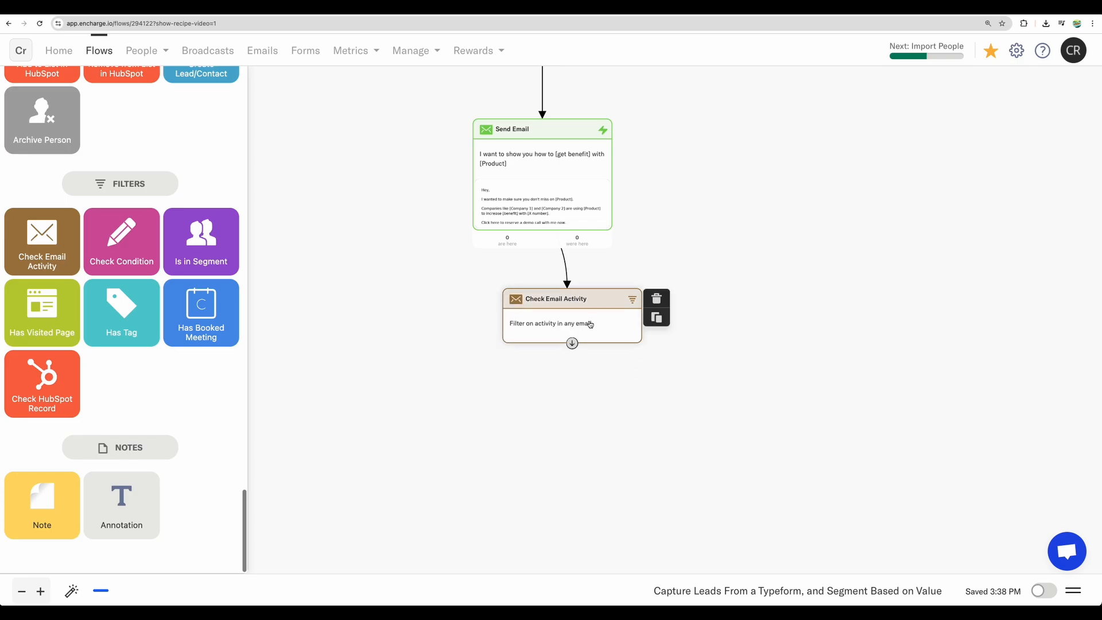
Step: Add an Add to Audience action below the new Check Email Activity filter and connect them to proceed on Delivered
scroll(220, 268, "up", 15)
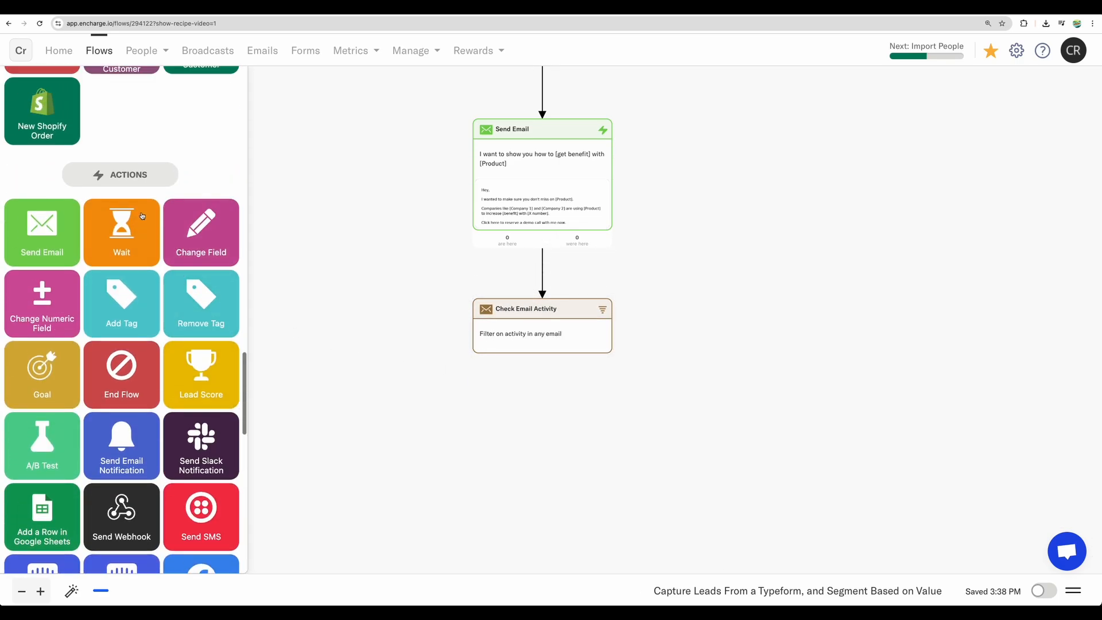
scroll(189, 288, "down", 5)
left_click_drag(202, 332, 549, 386)
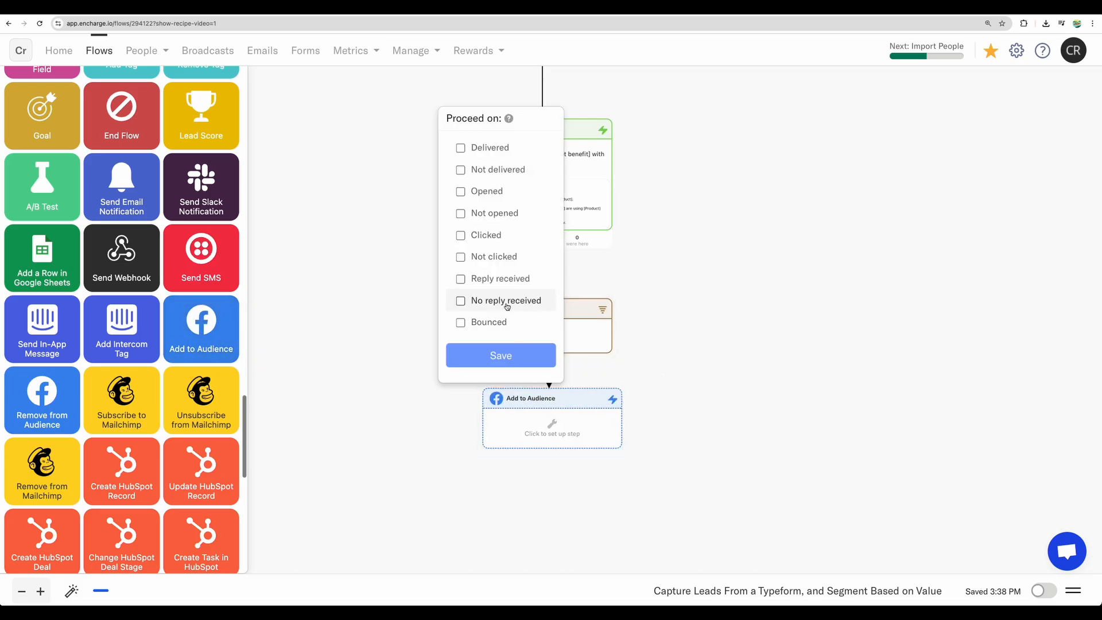
left_click(462, 148)
left_click(527, 356)
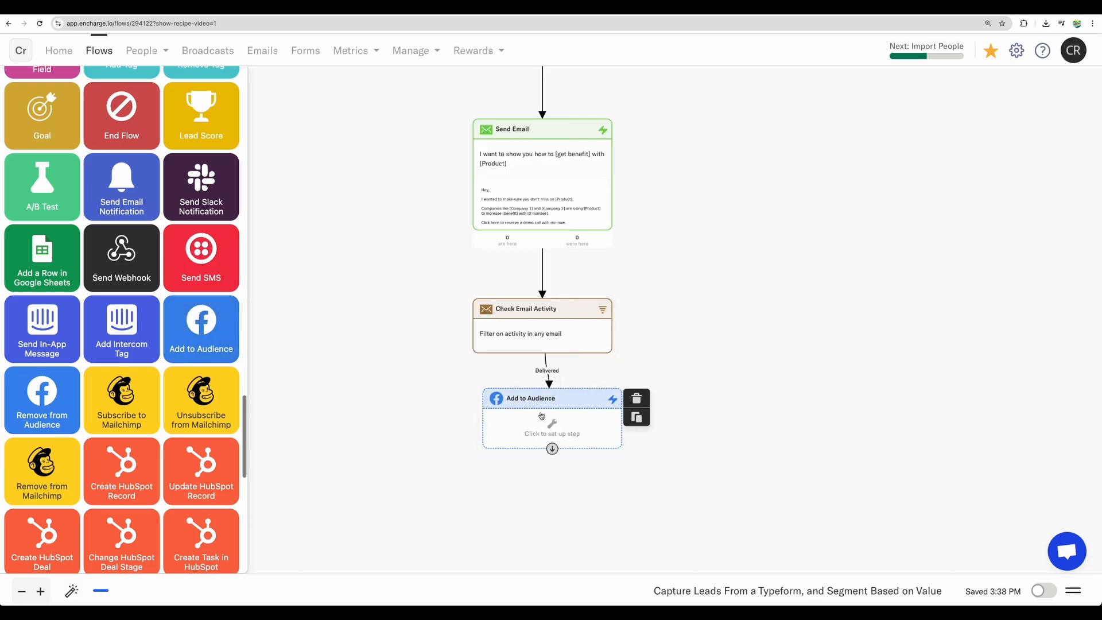
Step: Look over the lead flow from its newly added steps back up to the Typeform Submitted trigger and both tag branches
scroll(485, 318, "up", 5)
scroll(454, 293, "down", 10)
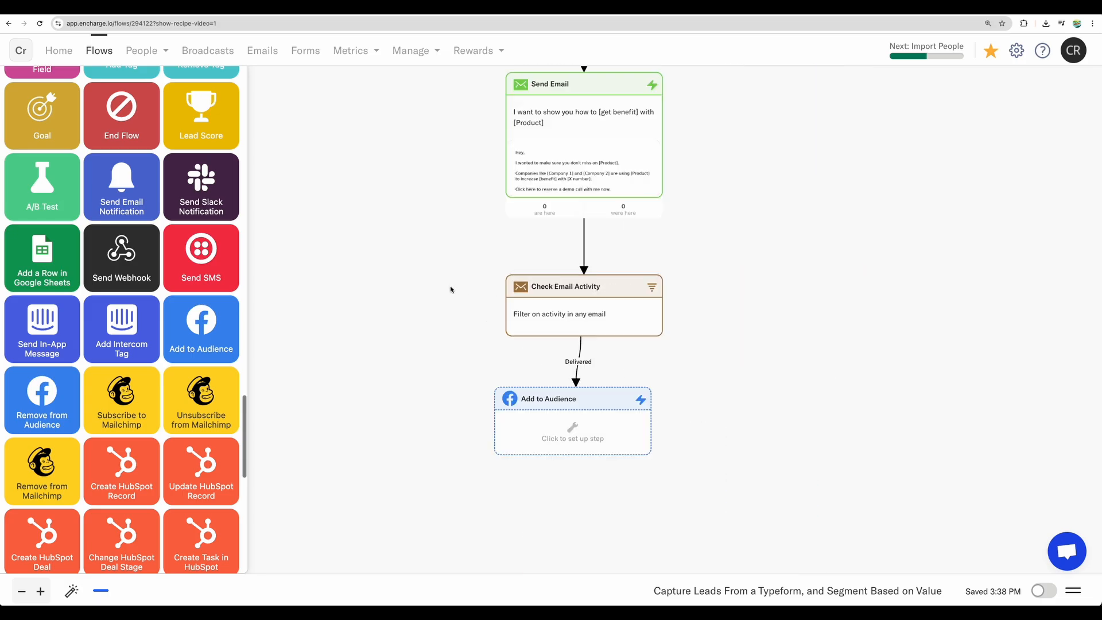
scroll(507, 230, "up", 10)
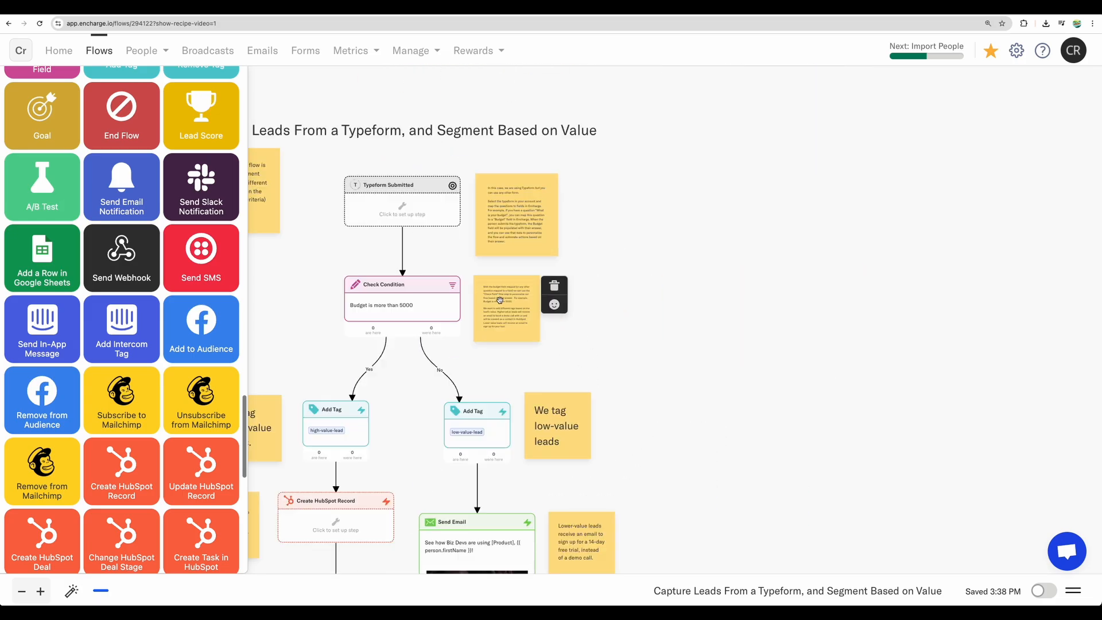
left_click_drag(606, 332, 710, 289)
scroll(519, 276, "down", 3)
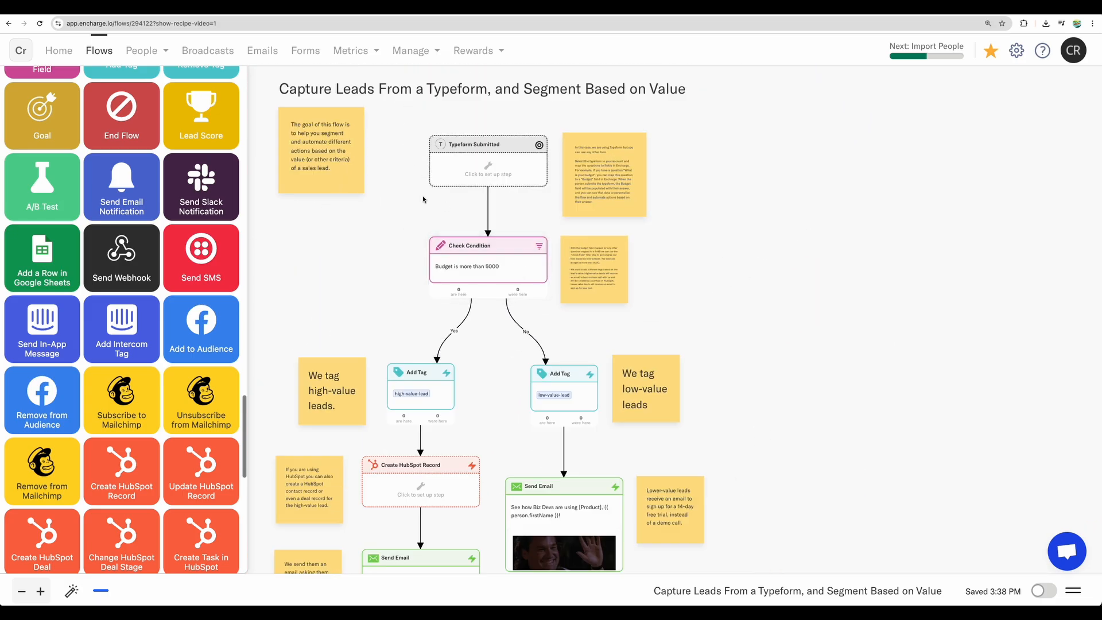
scroll(402, 247, "left", 2)
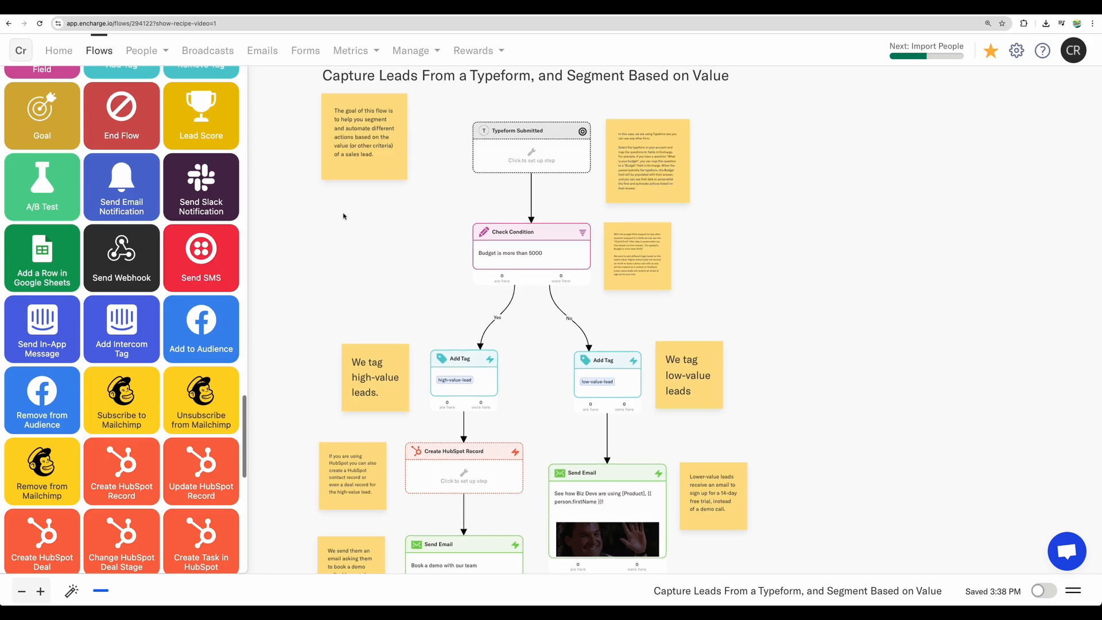
Step: View the contact list, dismissing its intro, and check the Engaged, Need some love, Unsubscribed and Subscribers segments
left_click(163, 51)
left_click(166, 85)
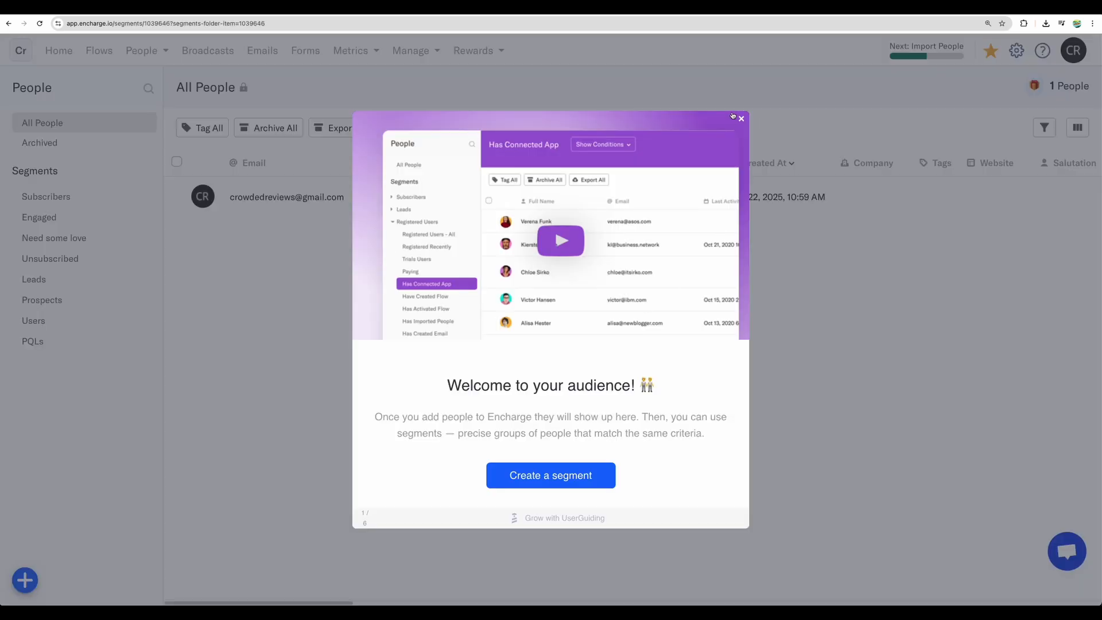
left_click(742, 119)
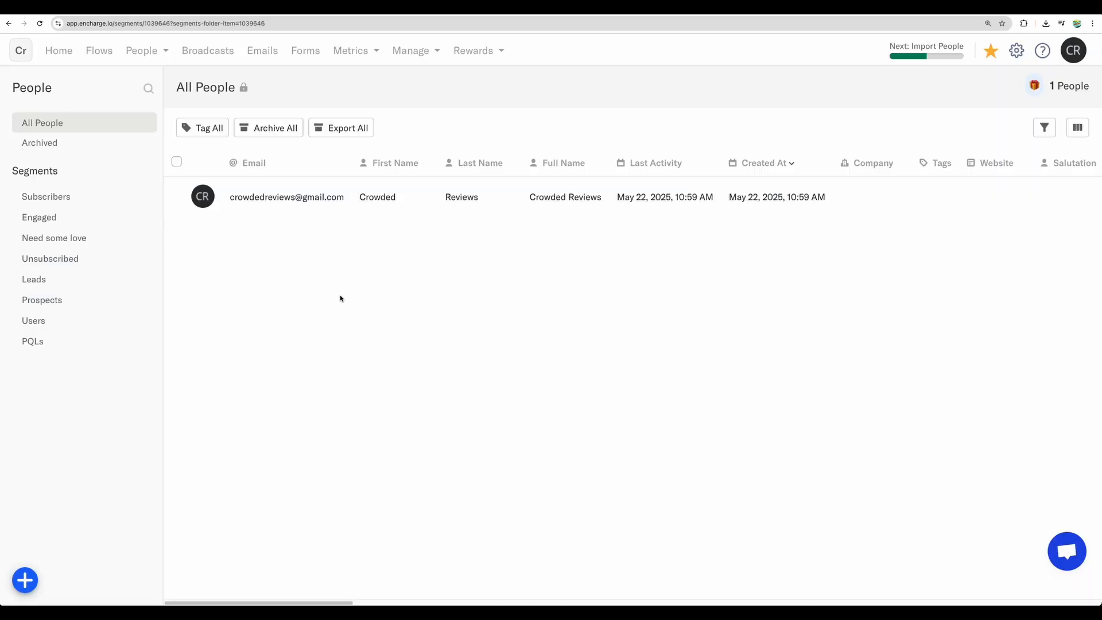
left_click(42, 196)
left_click(43, 218)
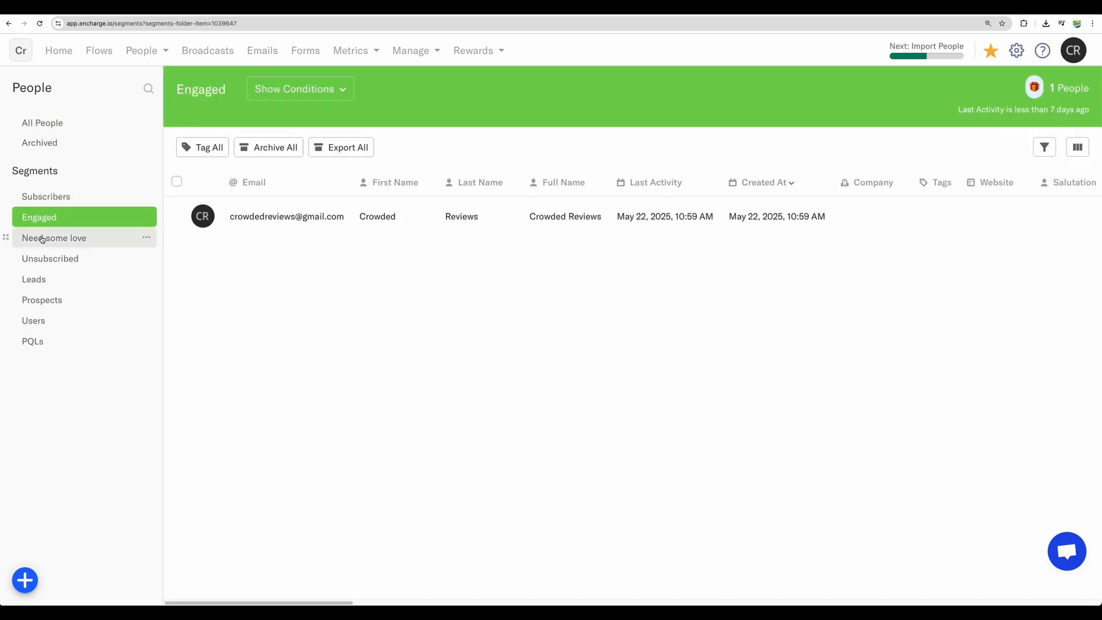
left_click(43, 238)
left_click(43, 259)
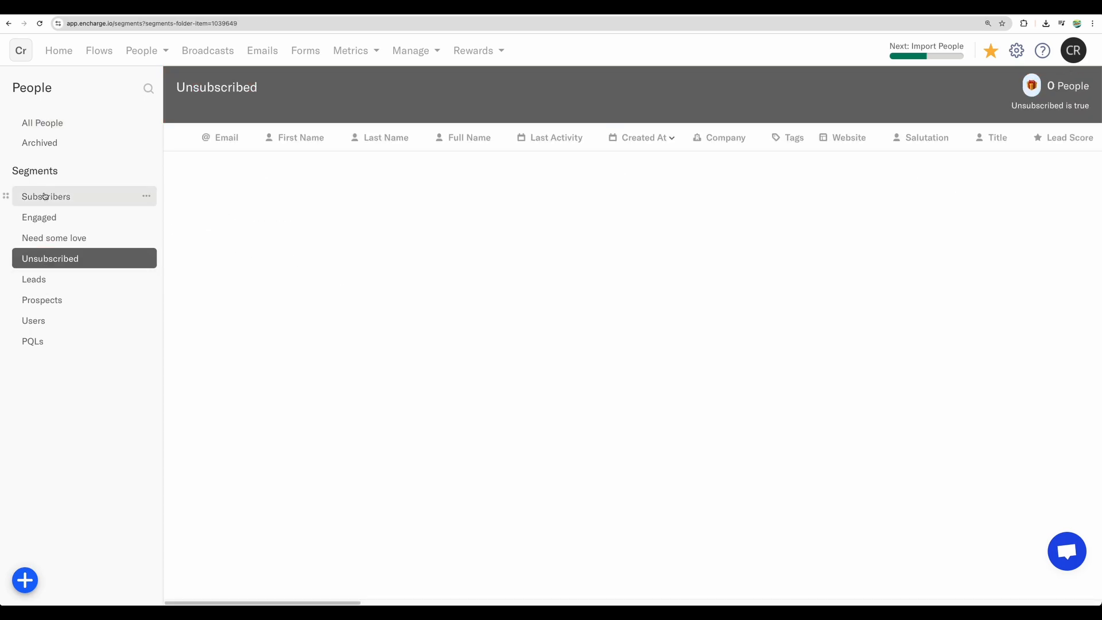
left_click(37, 196)
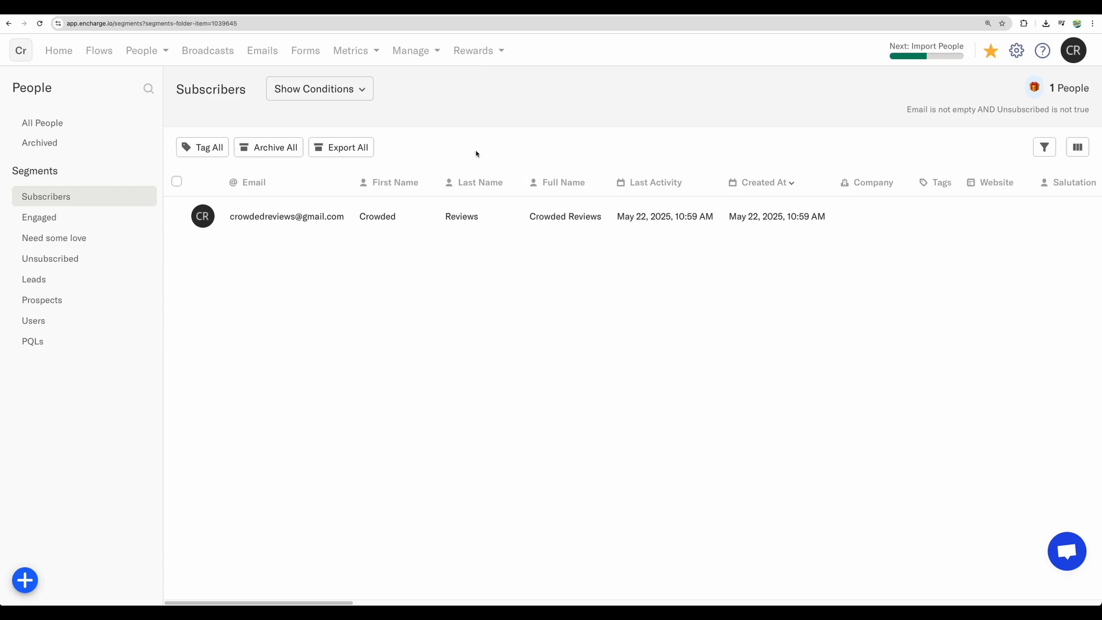
Step: Visit the broadcasts page, dismissing its intro, and open the "See how Biz Devs are using [Product]" email from the email list
left_click(206, 50)
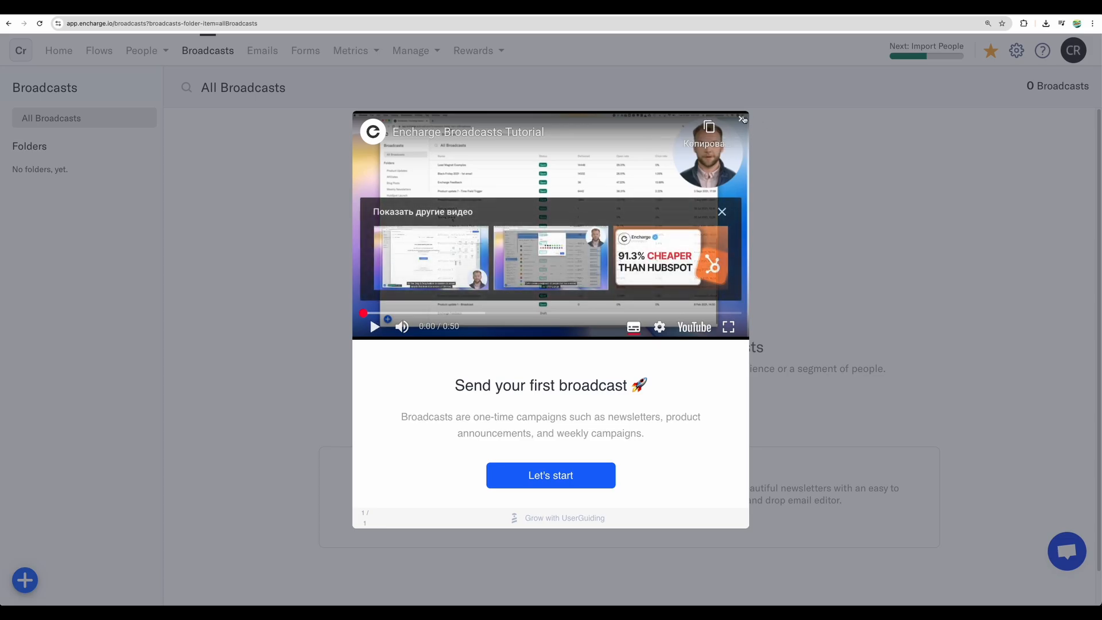
left_click(742, 118)
left_click(263, 51)
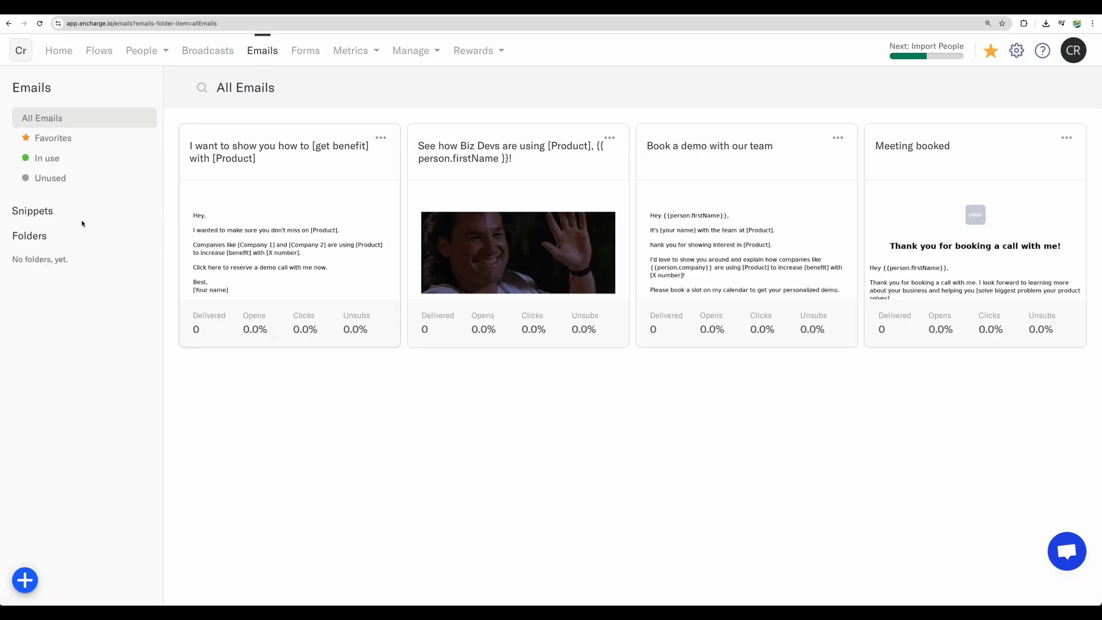
left_click(527, 187)
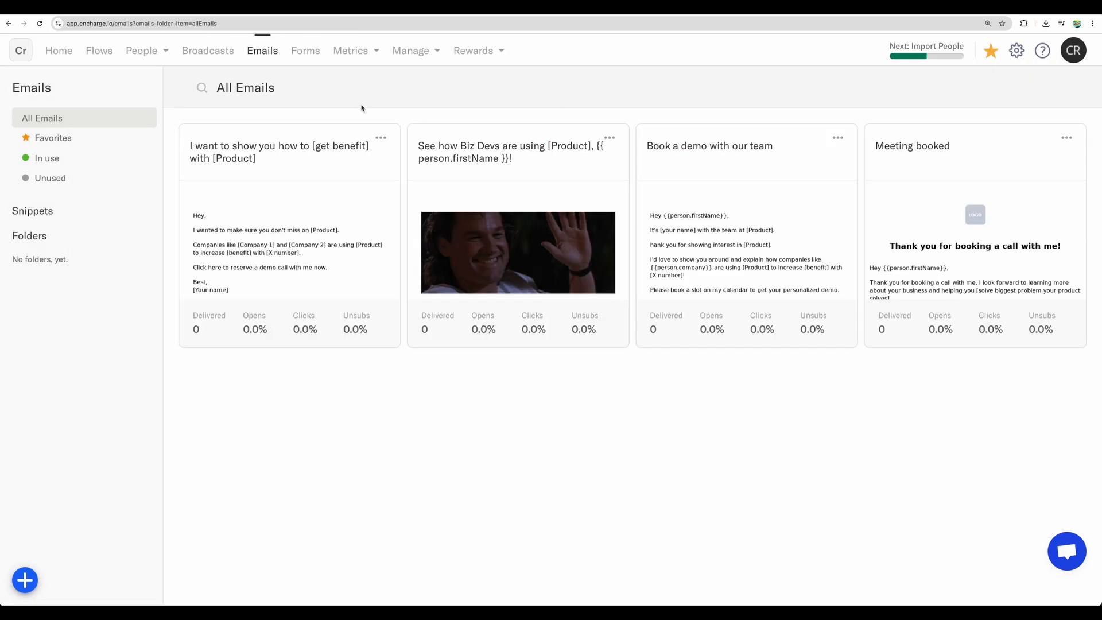
Step: Create a new form named "test"
left_click(306, 51)
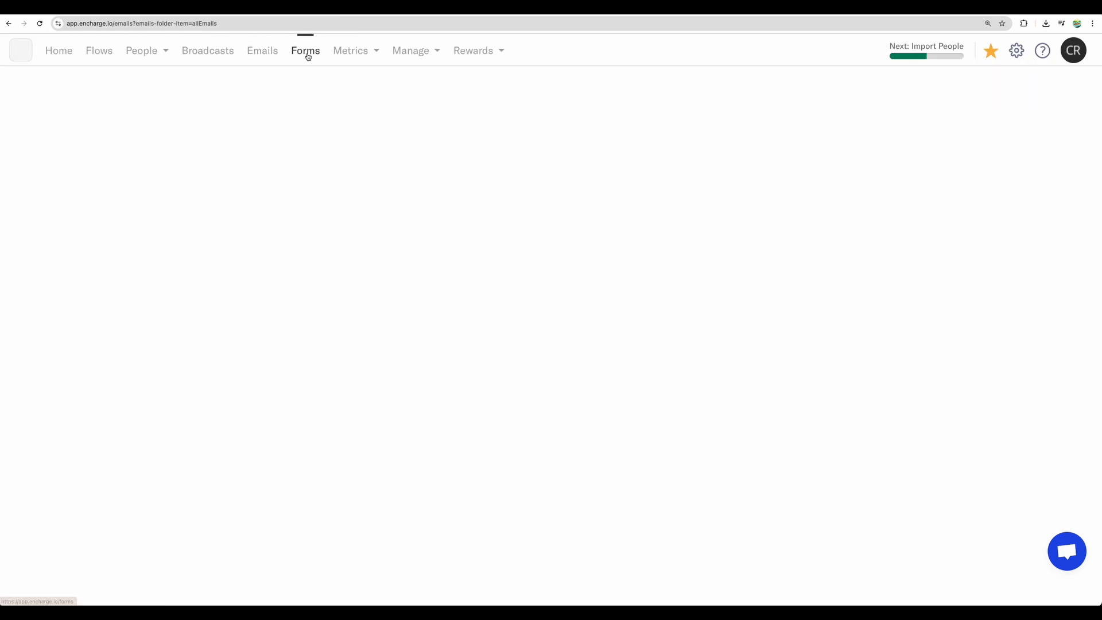
left_click(620, 410)
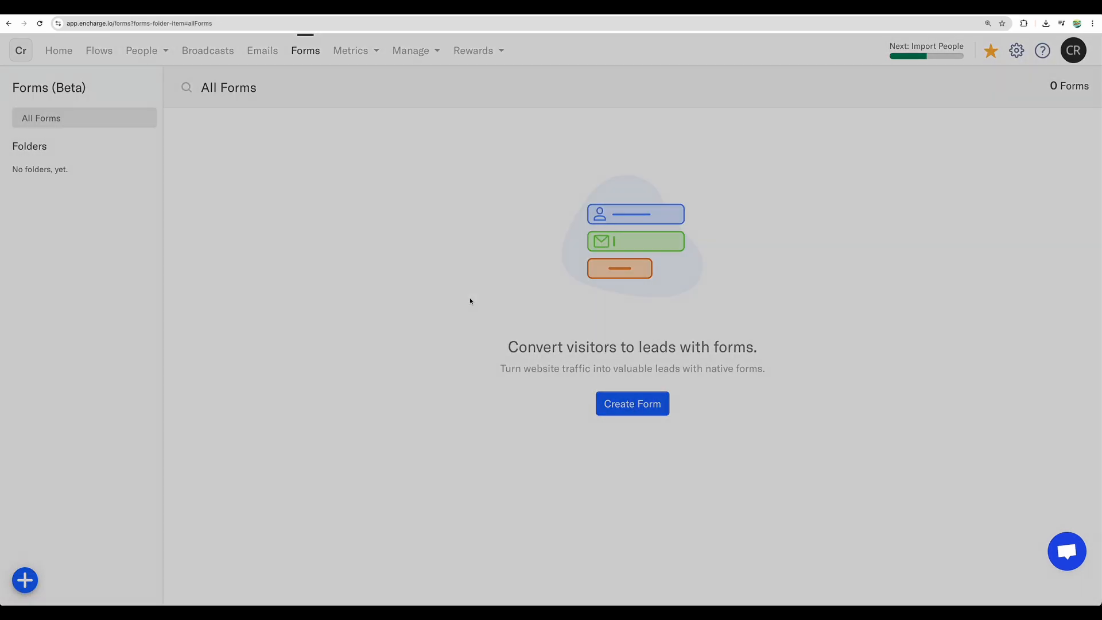
type("test")
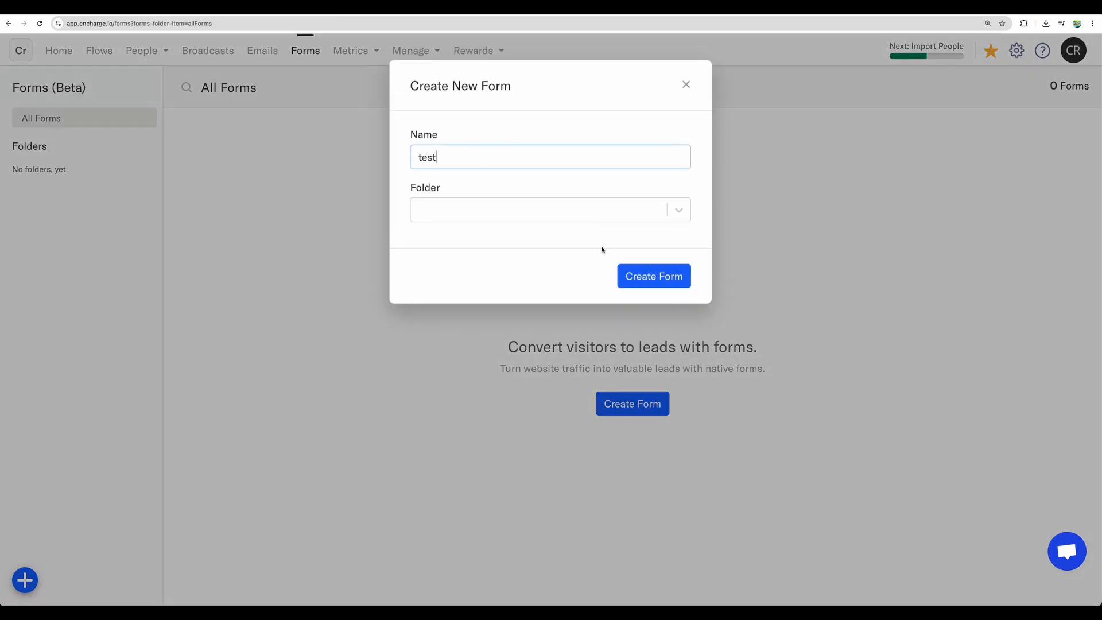
left_click(659, 282)
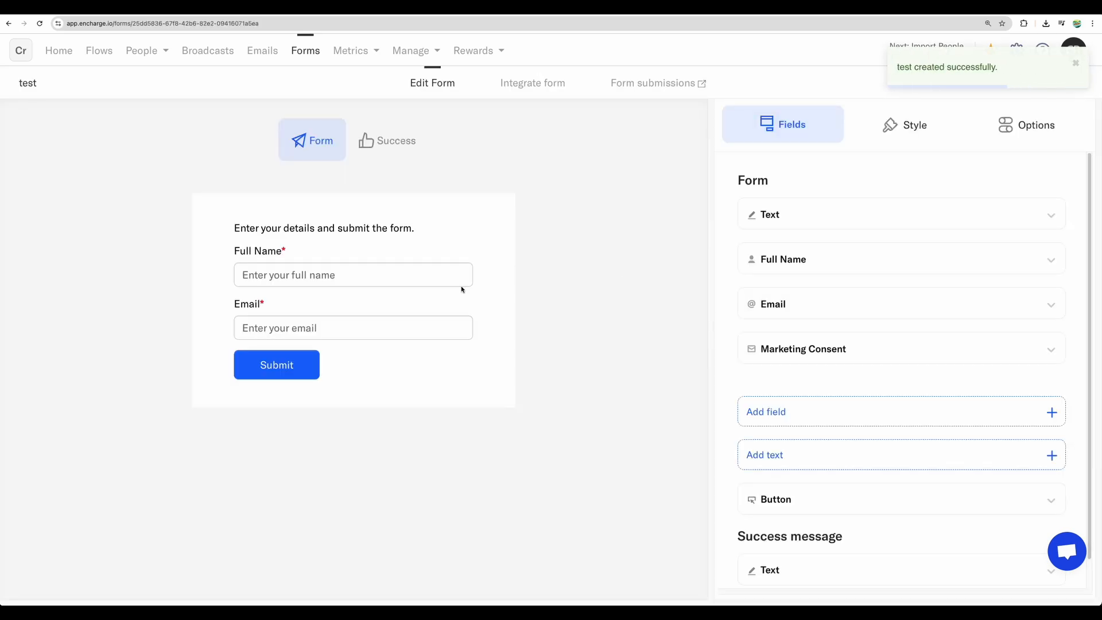
Step: Examine the flow metrics of the Typeform lead-capture flow for the last 30 days
left_click(351, 51)
left_click(353, 84)
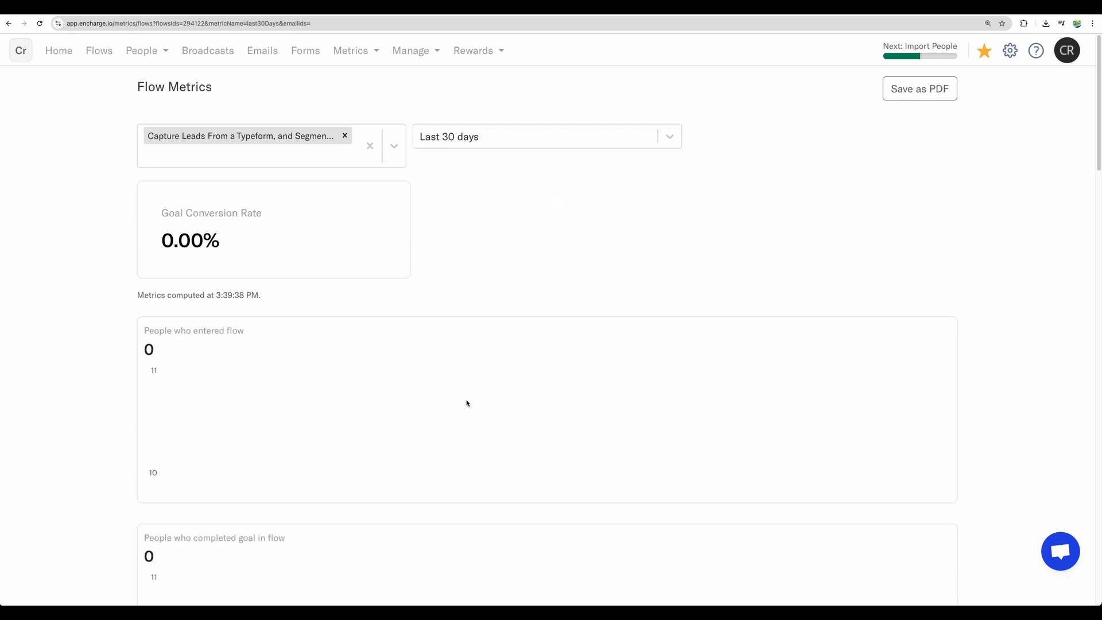
scroll(468, 396, "down", 3)
scroll(470, 331, "up", 3)
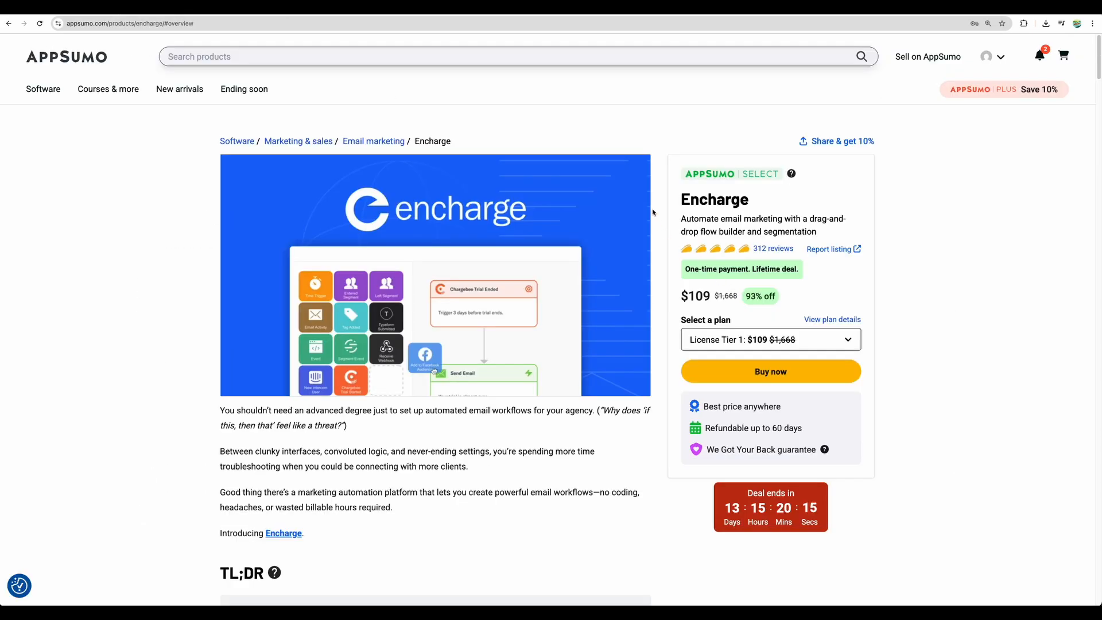
Step: Examine the product description, Select label and customer reviews of the Encharge lifetime deal on its AppSumo page
left_click_drag(655, 211, 786, 229)
left_click(785, 228)
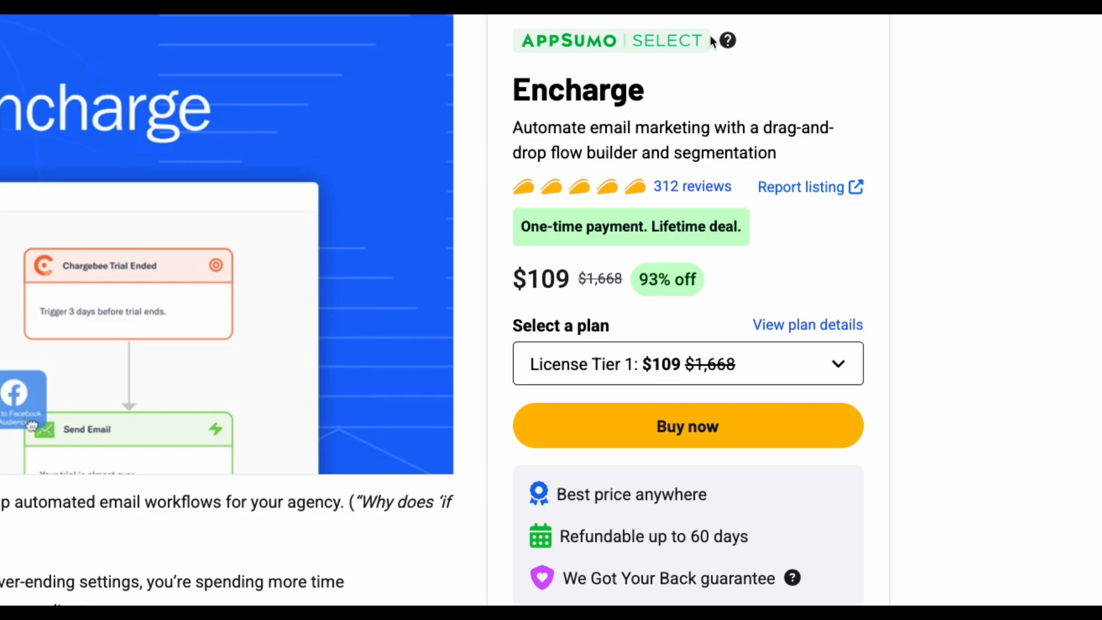
mouse_move(728, 43)
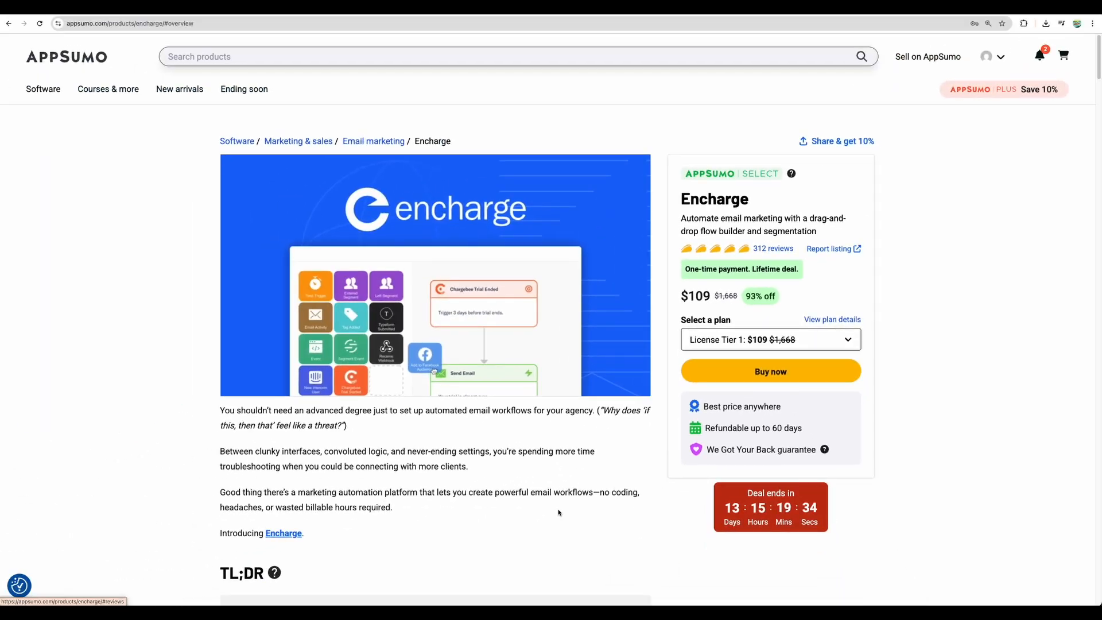
scroll(723, 228, "down", 5)
scroll(723, 228, "up", 5)
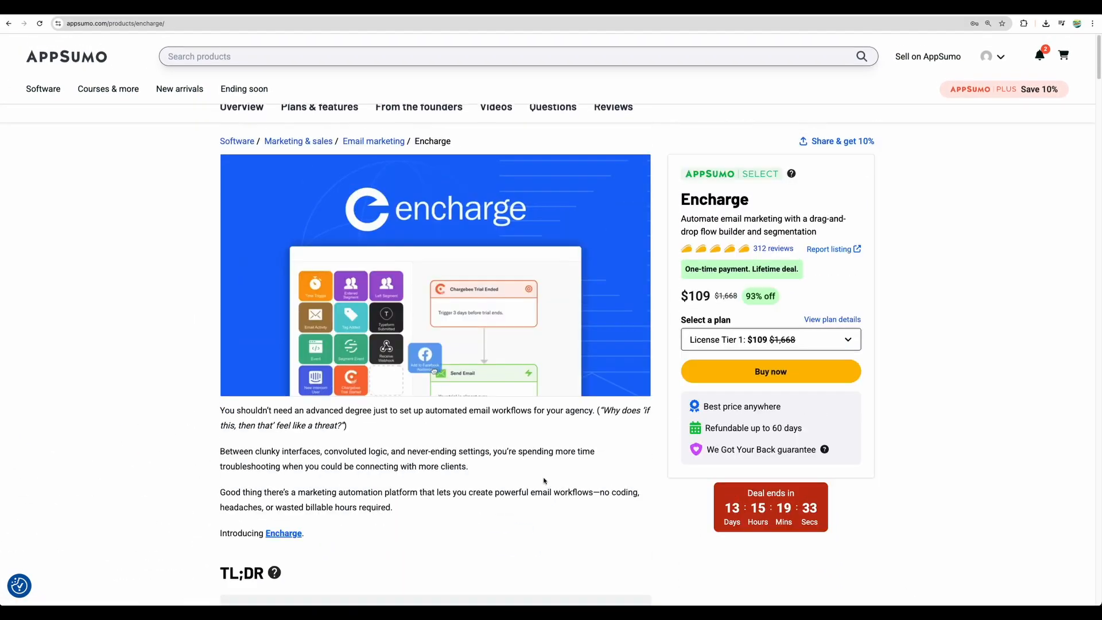